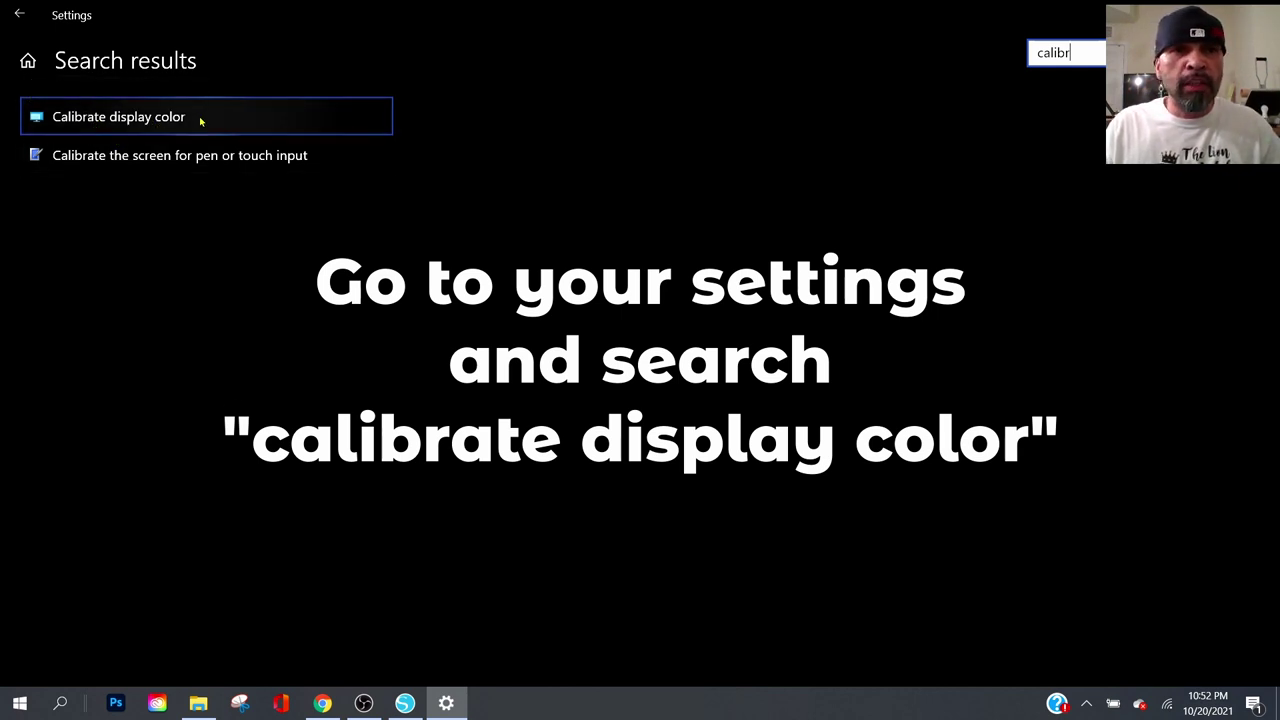
# Launch the Display Color Calibration wizard from the 'Calibrate display color' search result.
pyautogui.click(142, 117)
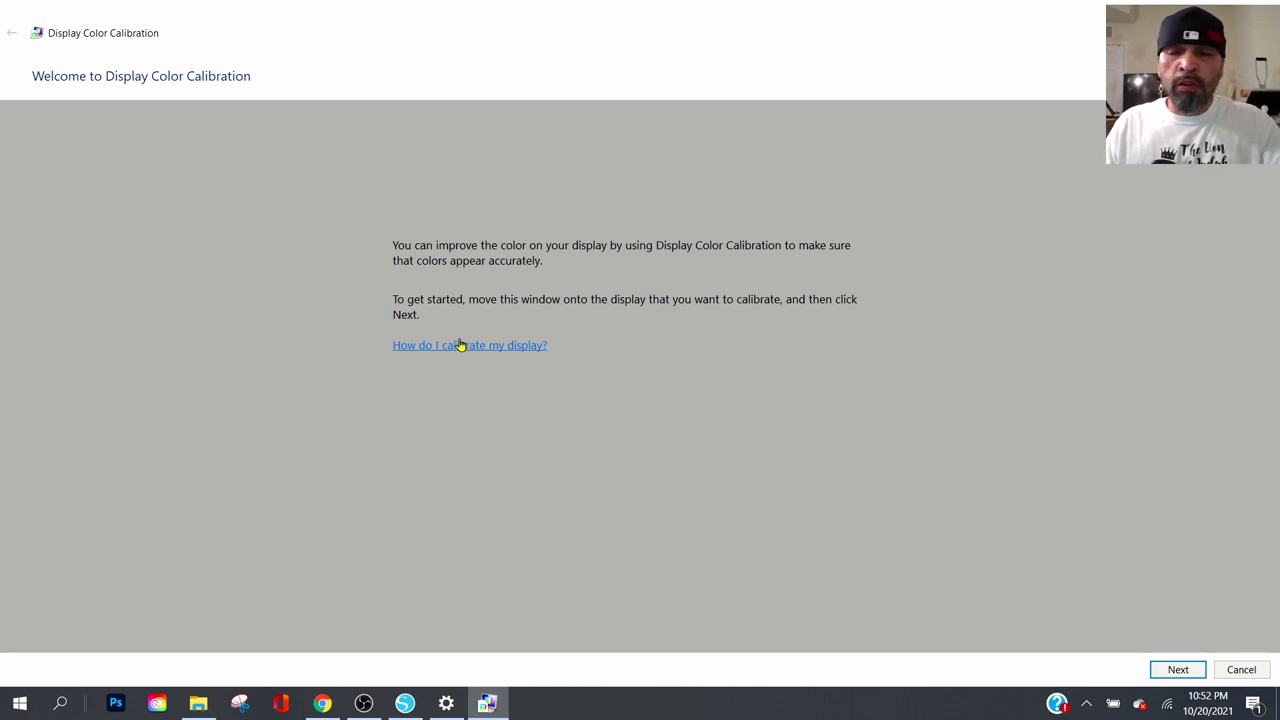
# Step through the basic color settings and gamma pages, leaving gamma at its default.
pyautogui.click(1178, 669)
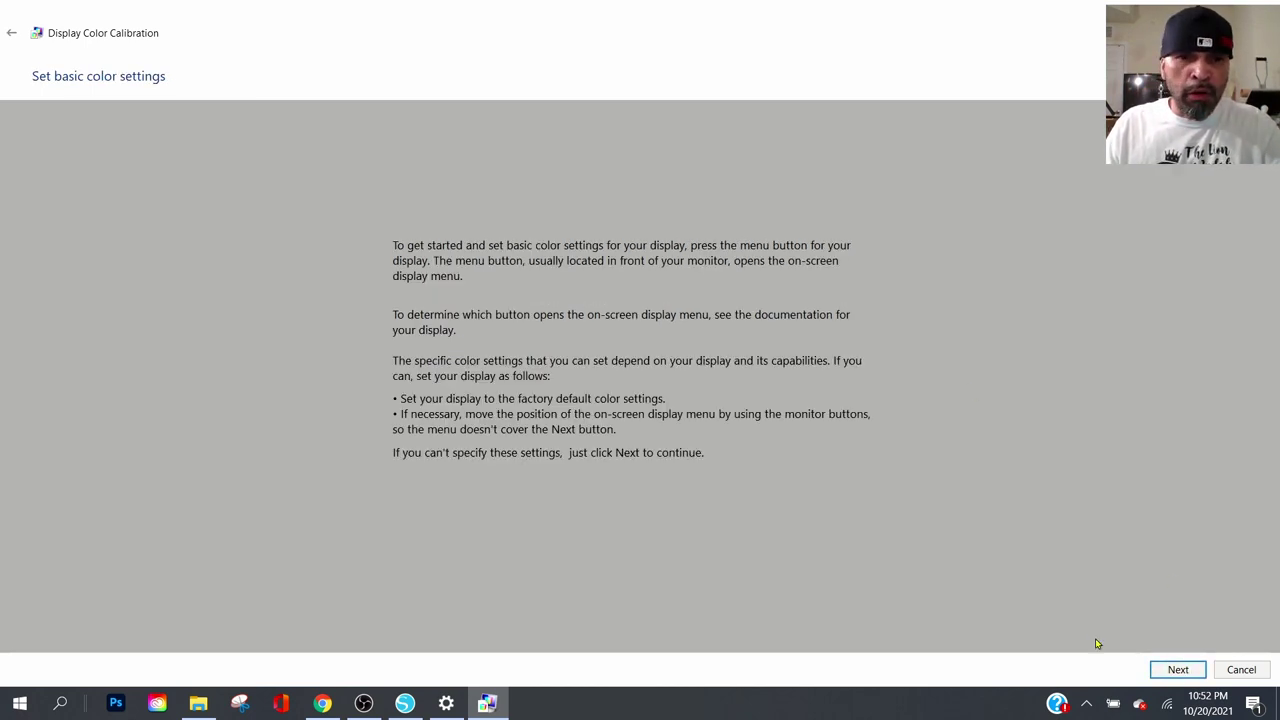
pyautogui.click(1176, 670)
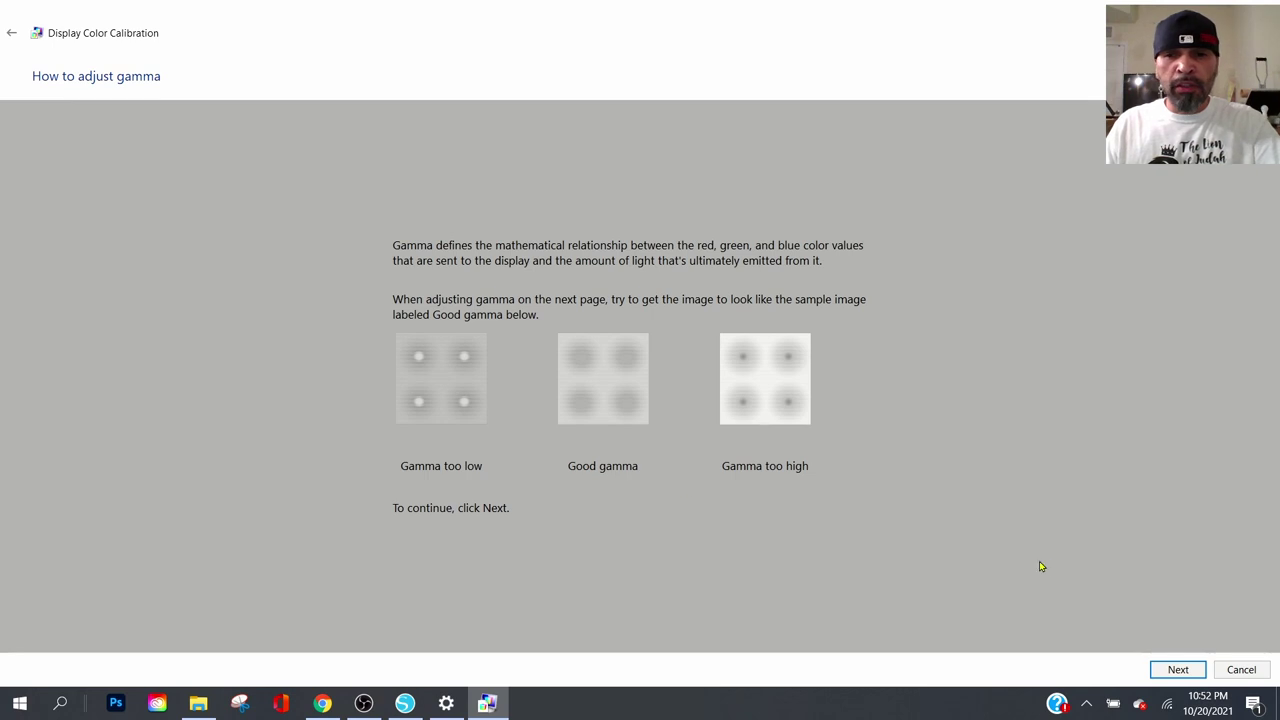
pyautogui.click(1176, 670)
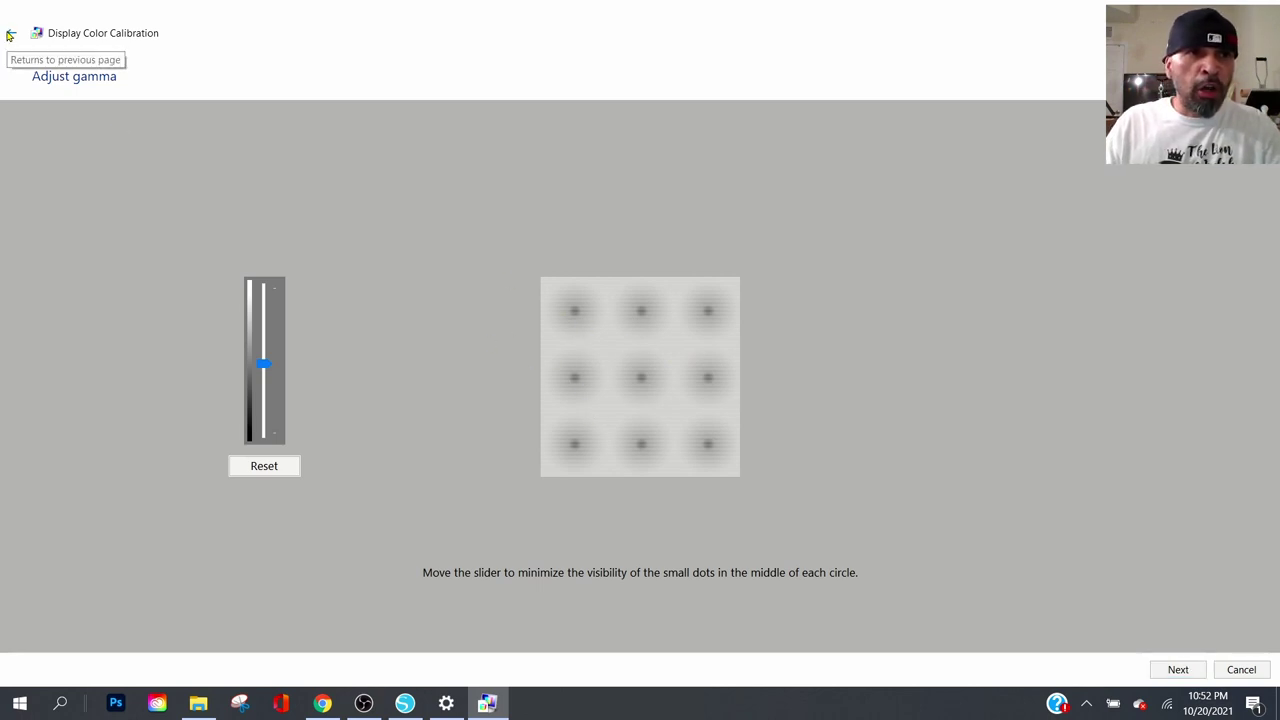
pyautogui.click(11, 33)
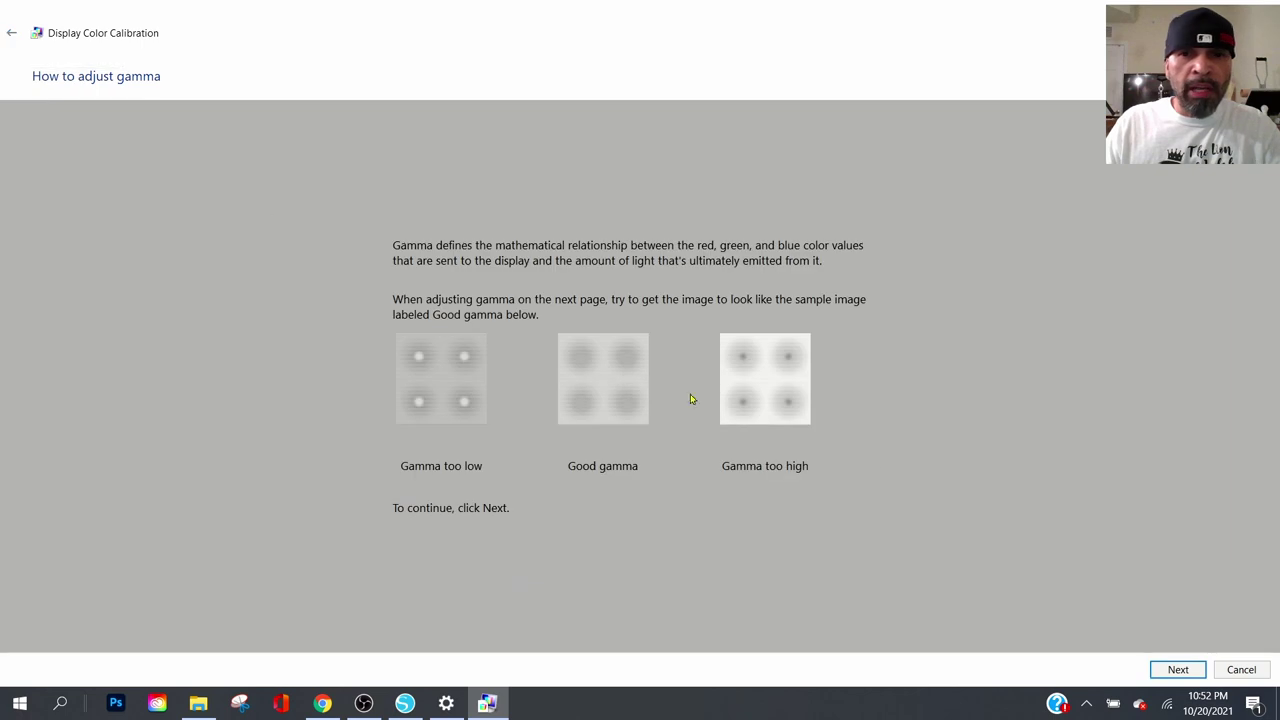
pyautogui.click(1178, 670)
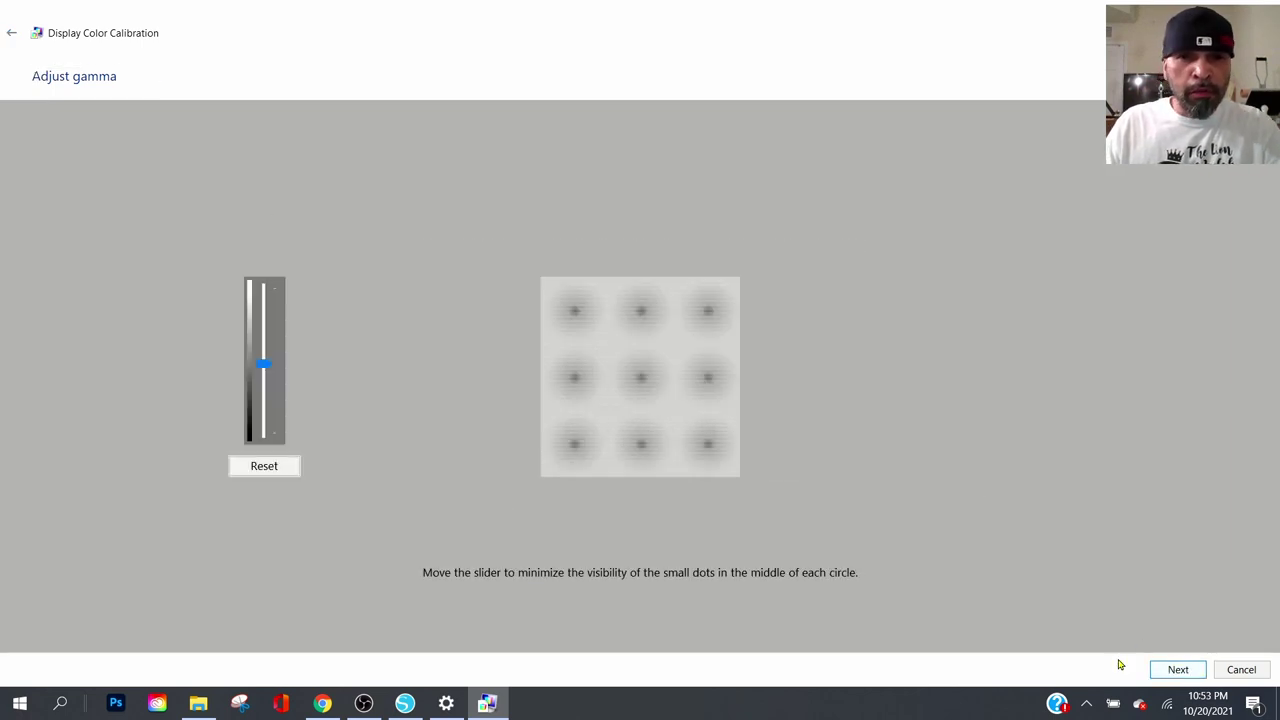
pyautogui.click(1178, 672)
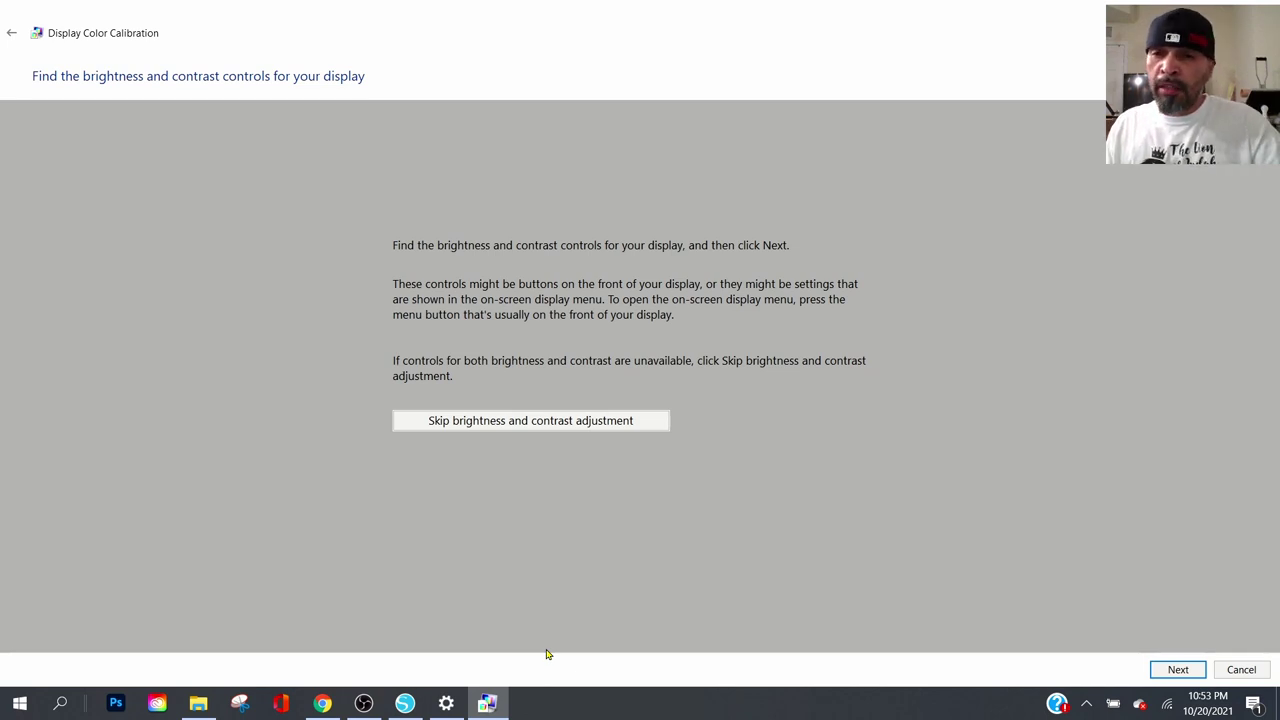
# Check the current screen brightness in Settings > Display.
pyautogui.click(450, 700)
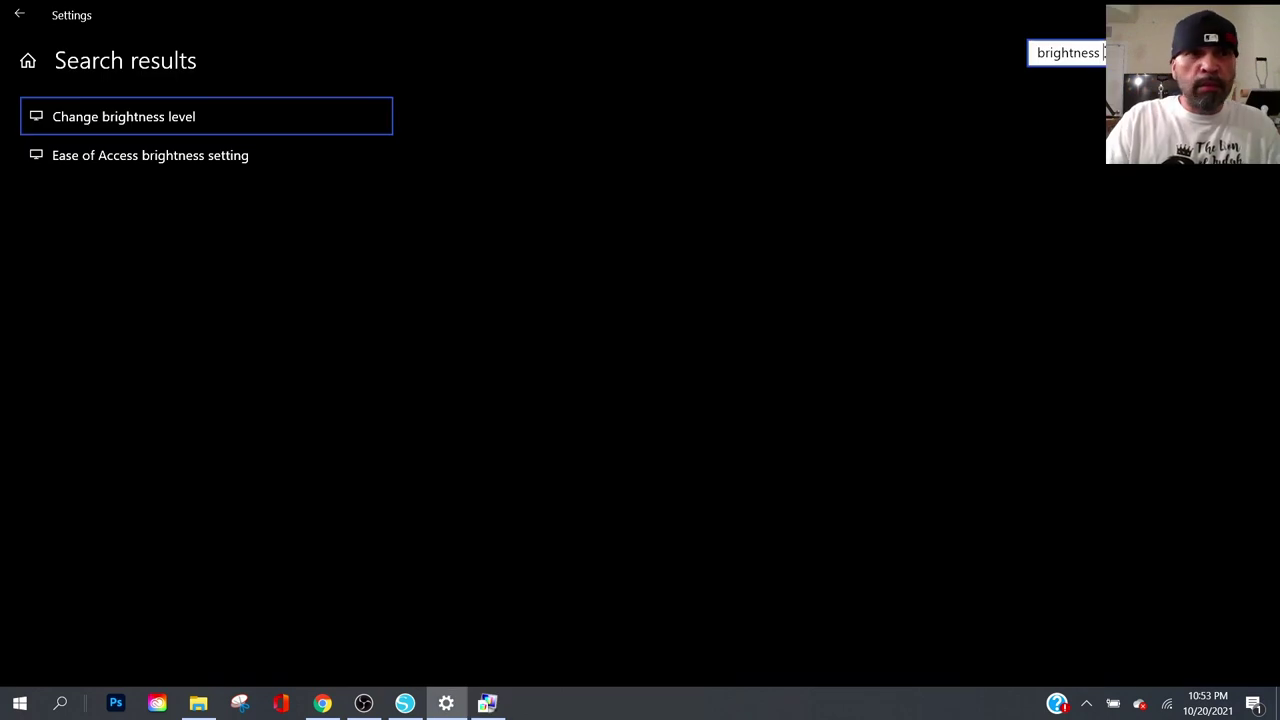
pyautogui.click(200, 116)
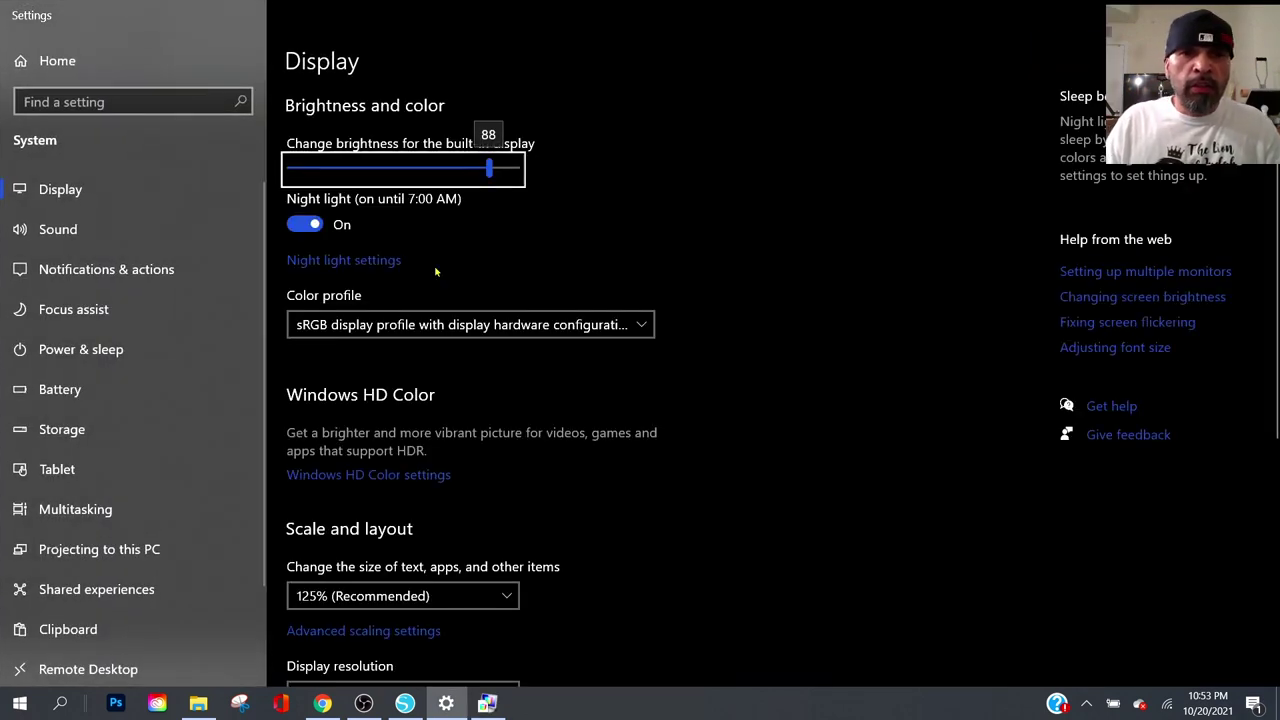
pyautogui.scroll(-4, 740, 380)
pyautogui.scroll(3, 563, 387)
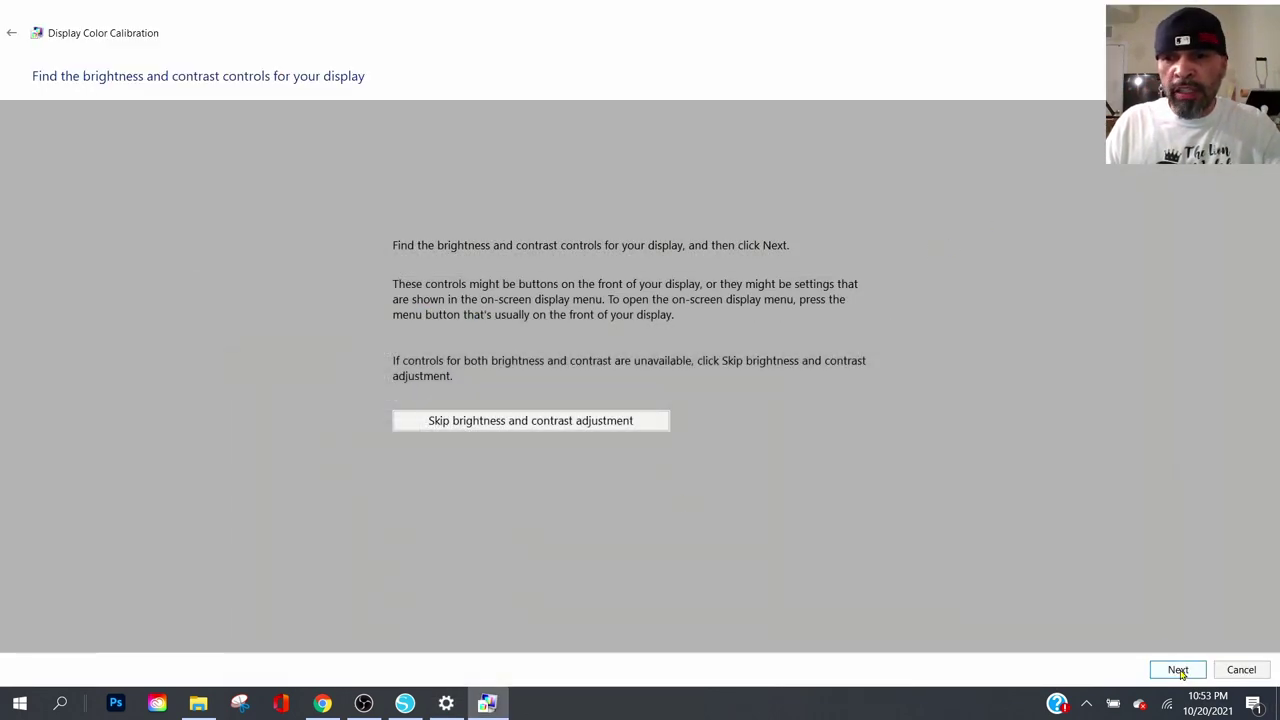
# Advance the wizard through the brightness explanation to the Adjust brightness page.
pyautogui.click(1178, 670)
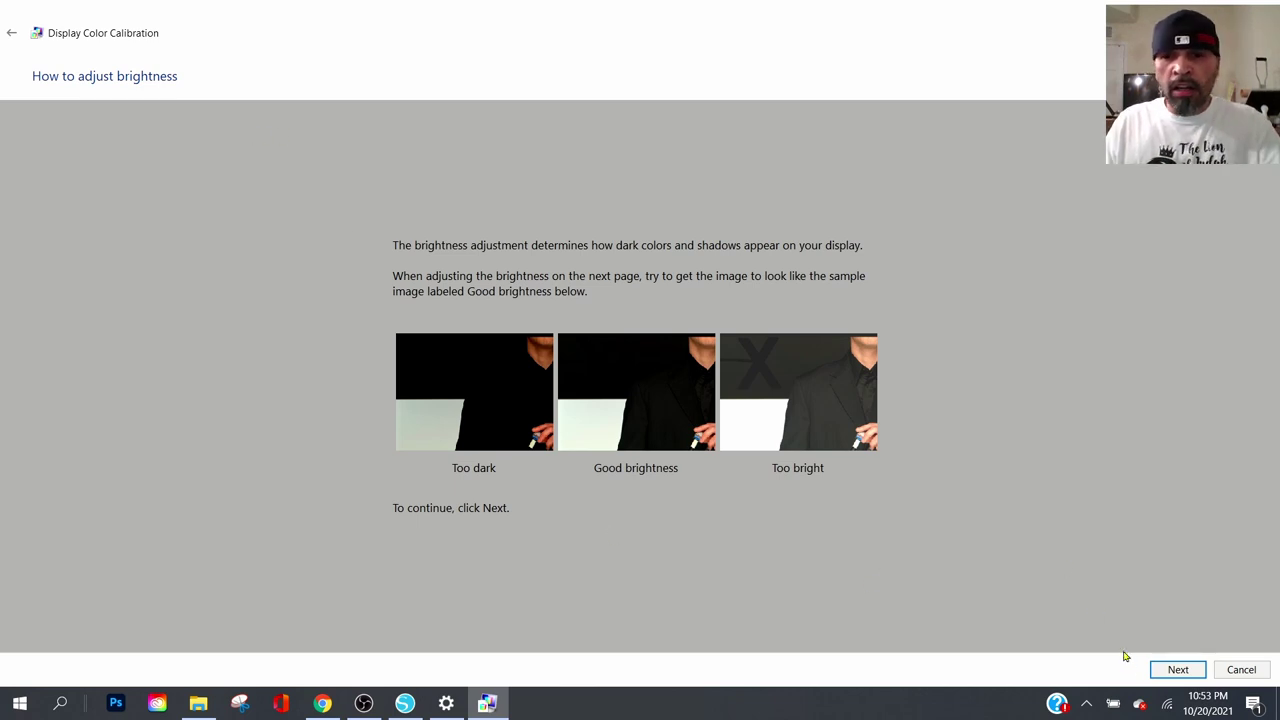
pyautogui.click(12, 34)
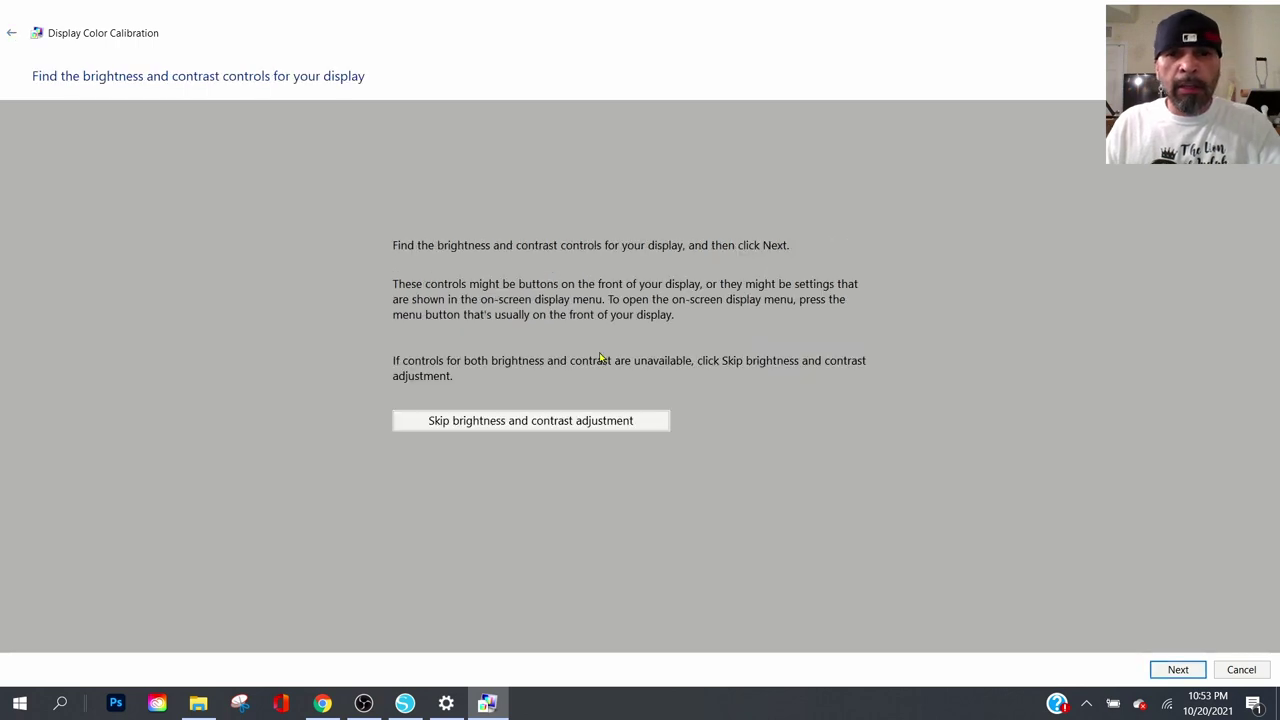
pyautogui.click(1176, 669)
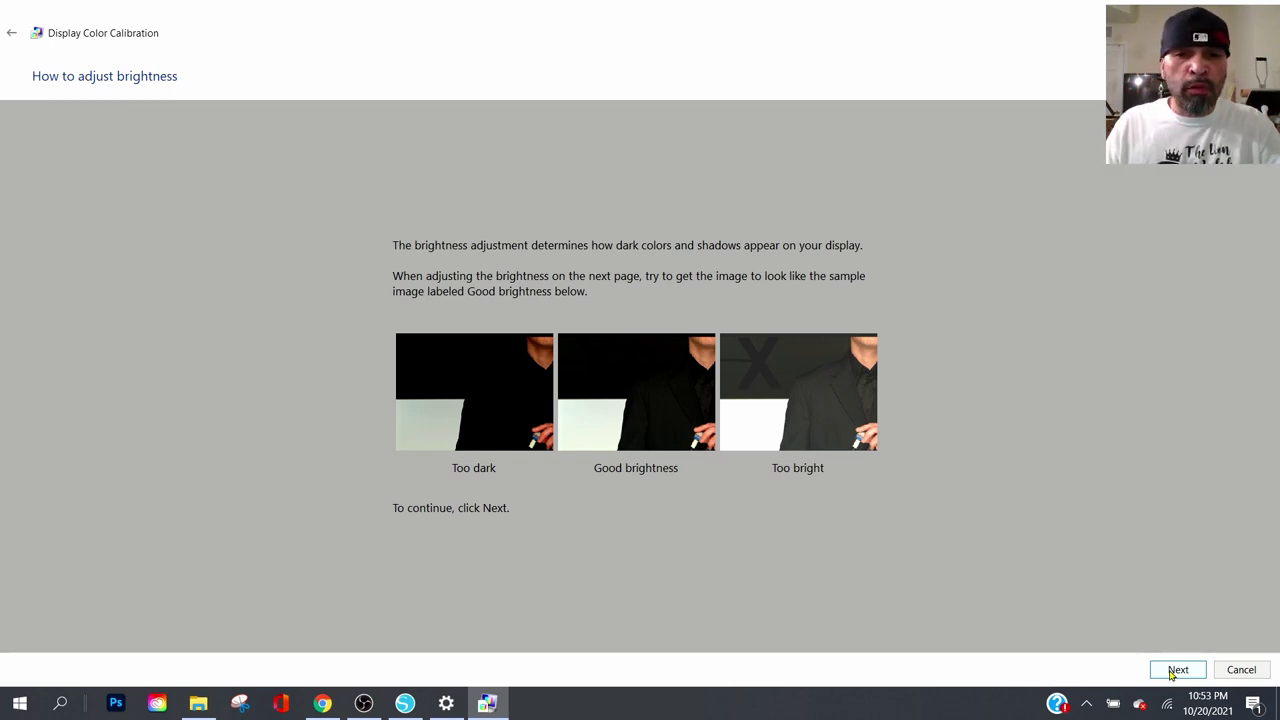
pyautogui.click(1172, 675)
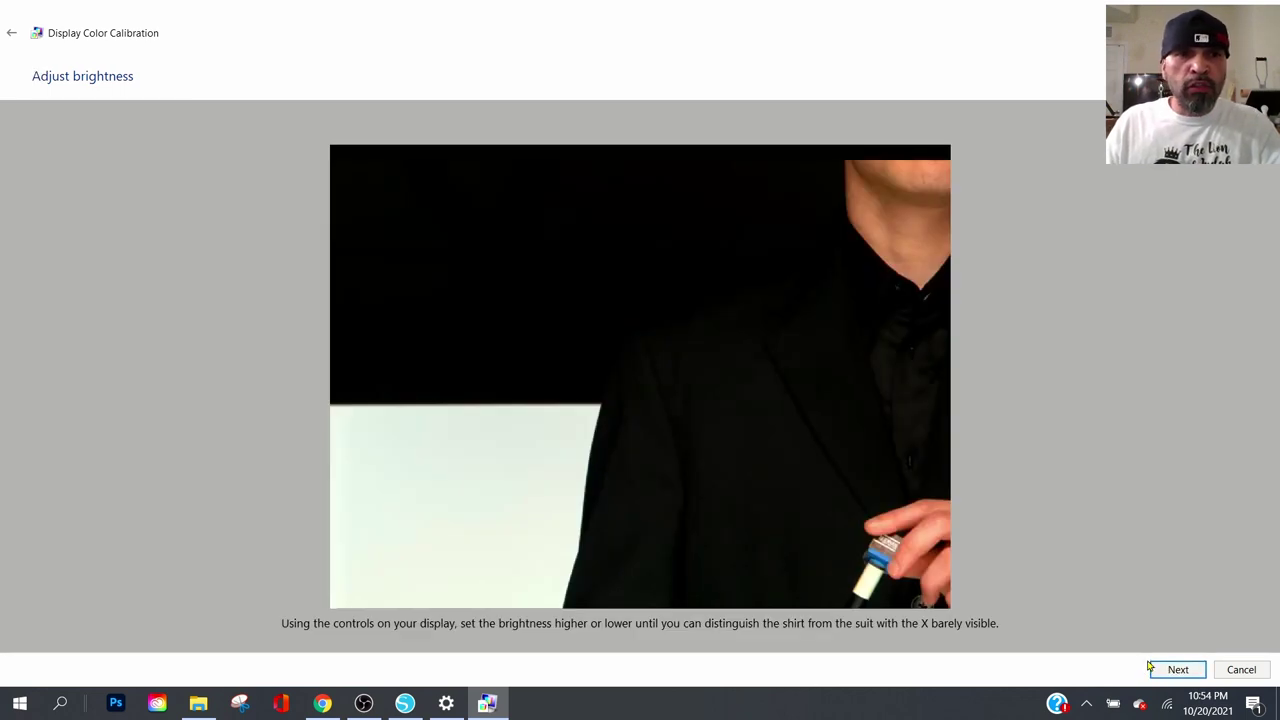
# Set screen brightness to about 88 in Display settings, then continue to the contrast explanation.
pyautogui.click(446, 703)
pyautogui.press('super+Down')
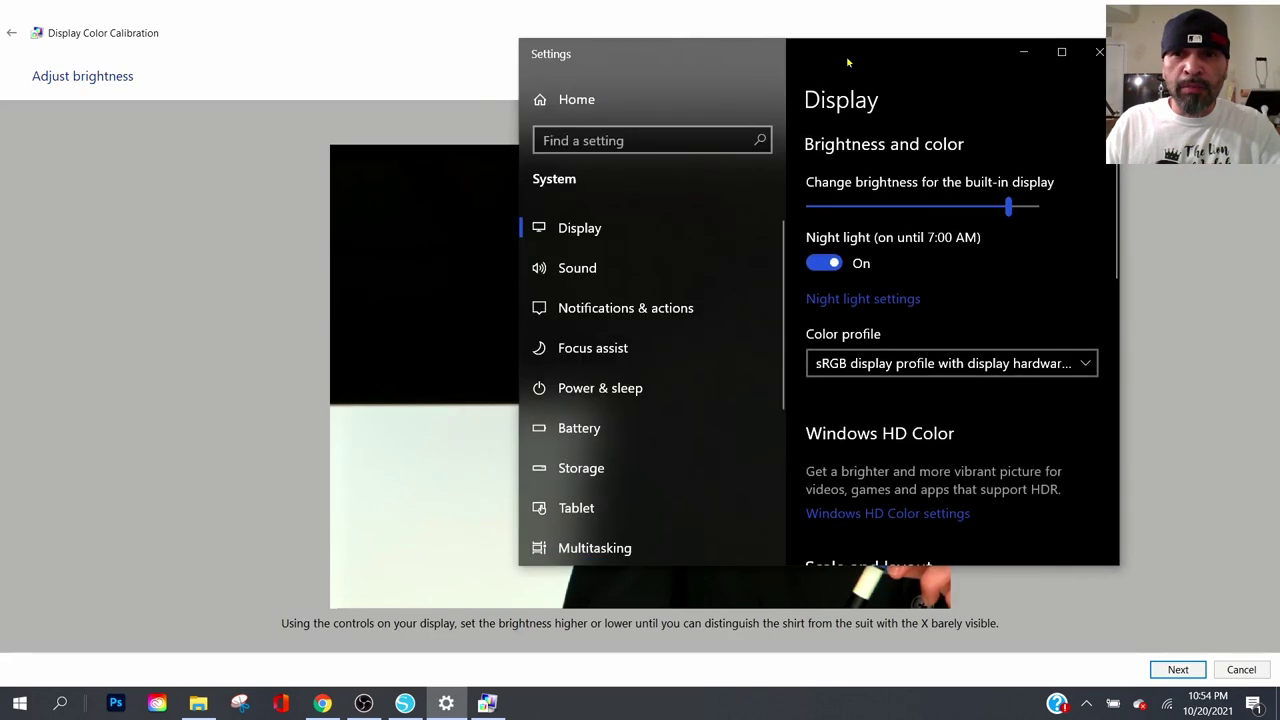
pyautogui.moveTo(852, 60); pyautogui.dragTo(1038, 127)
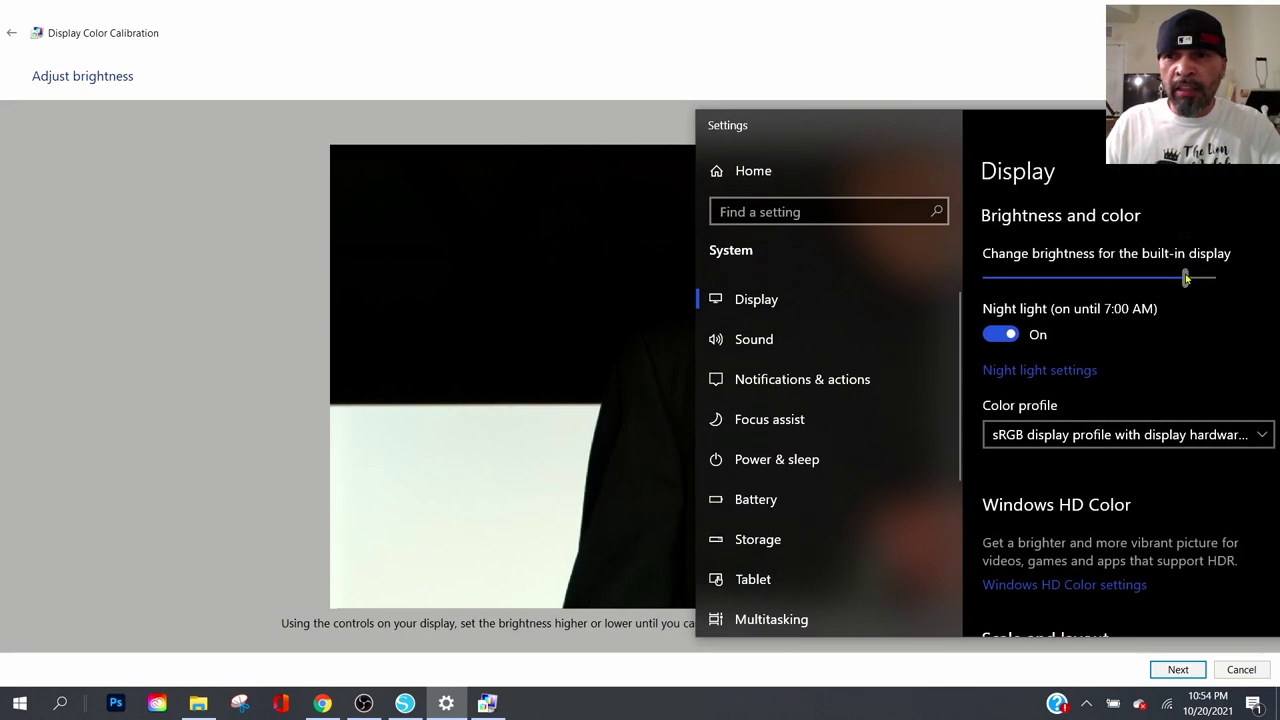
pyautogui.moveTo(1186, 279)
pyautogui.mouseDown()
pyautogui.moveTo(1168, 280)
pyautogui.moveTo(1190, 286)
pyautogui.mouseUp()
pyautogui.moveTo(1132, 140); pyautogui.dragTo(1016, 113)
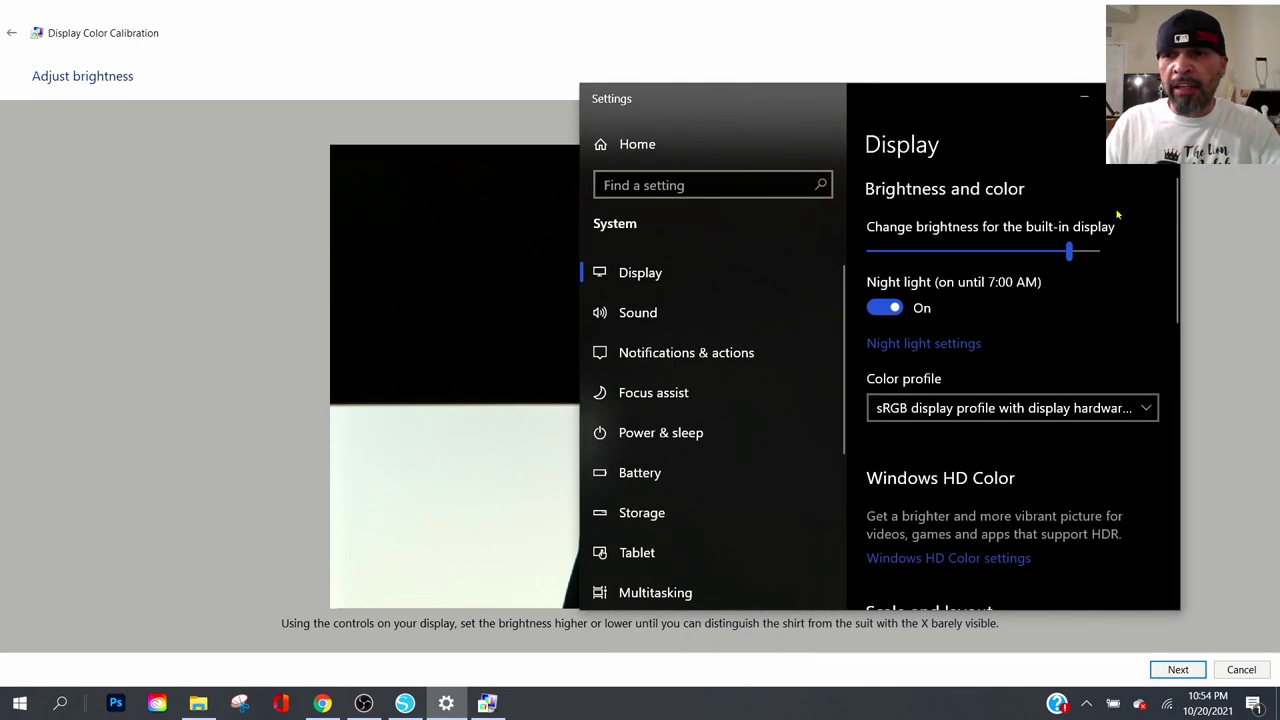
pyautogui.click(1232, 596)
pyautogui.click(1178, 669)
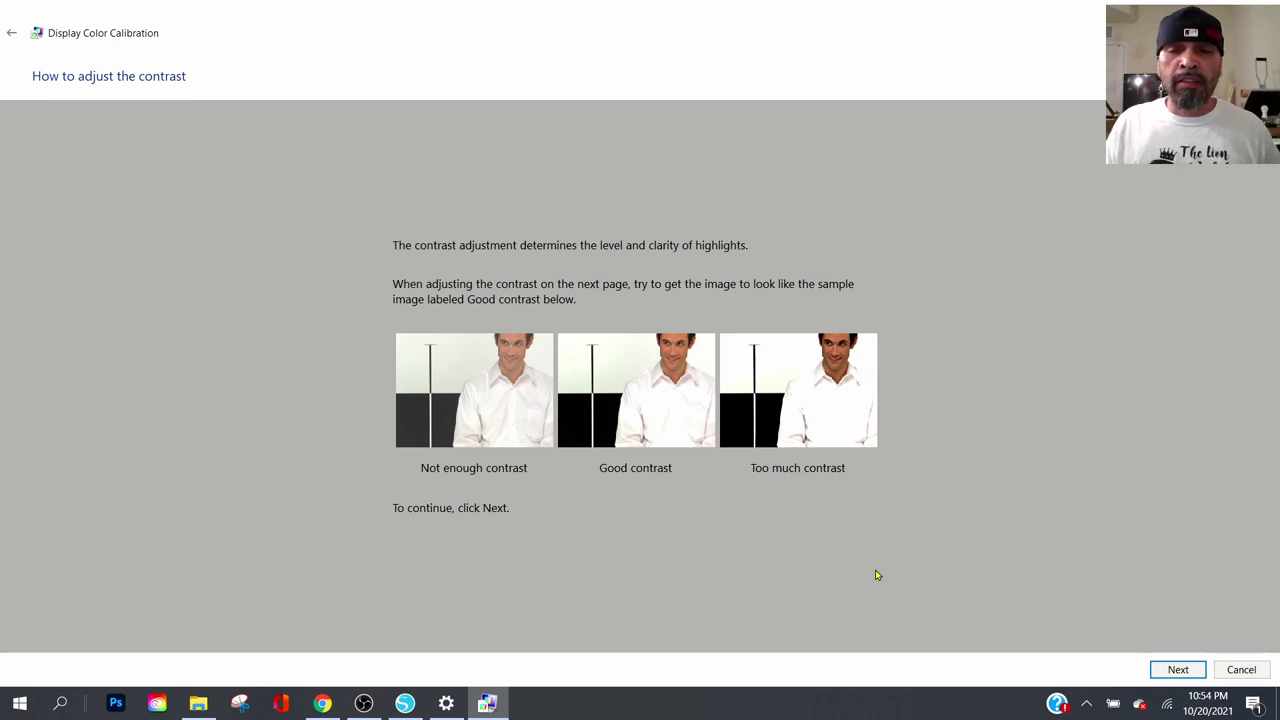
# Move past contrast adjustment and the color balance explanation to the Adjust color balance page.
pyautogui.press('Return')
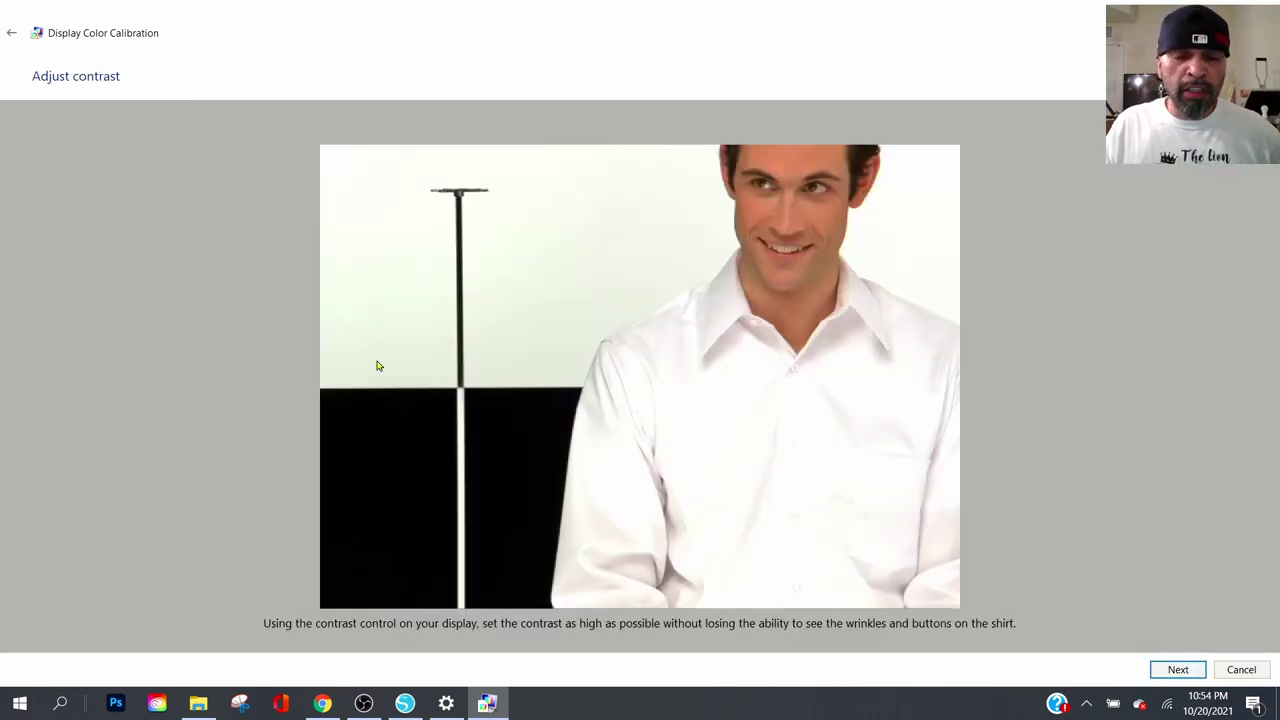
pyautogui.click(1176, 668)
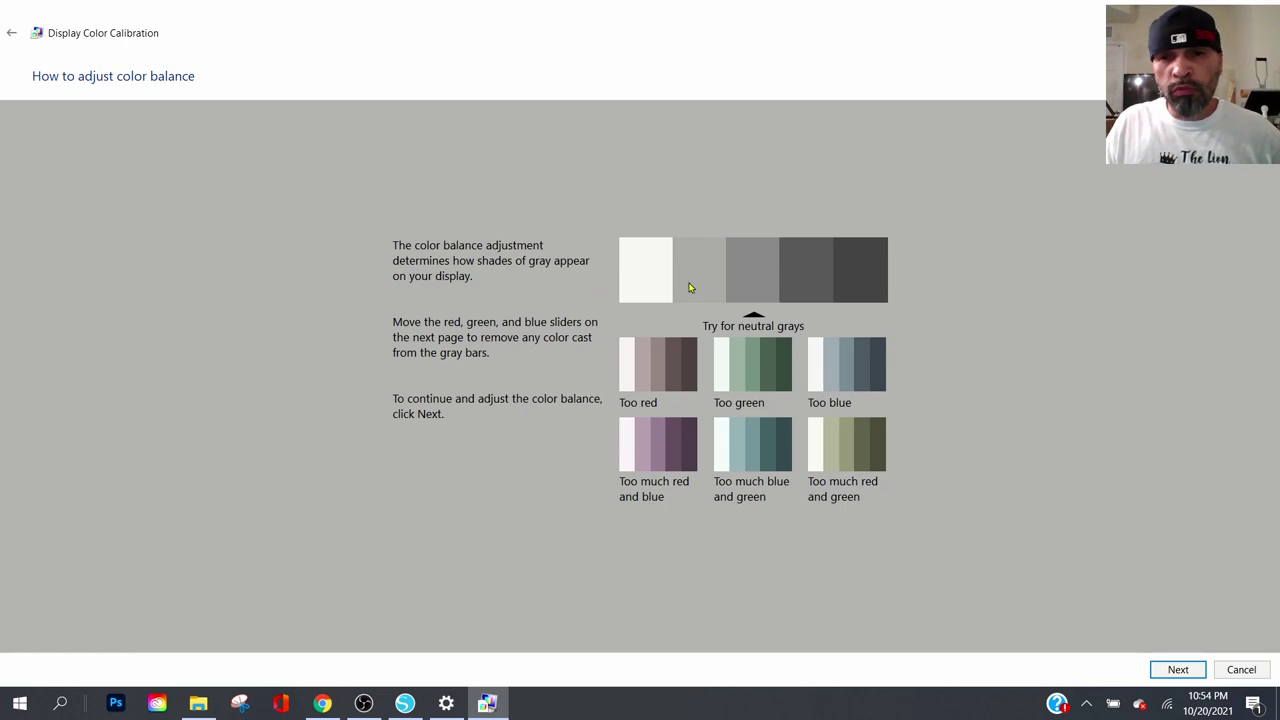
pyautogui.click(1177, 669)
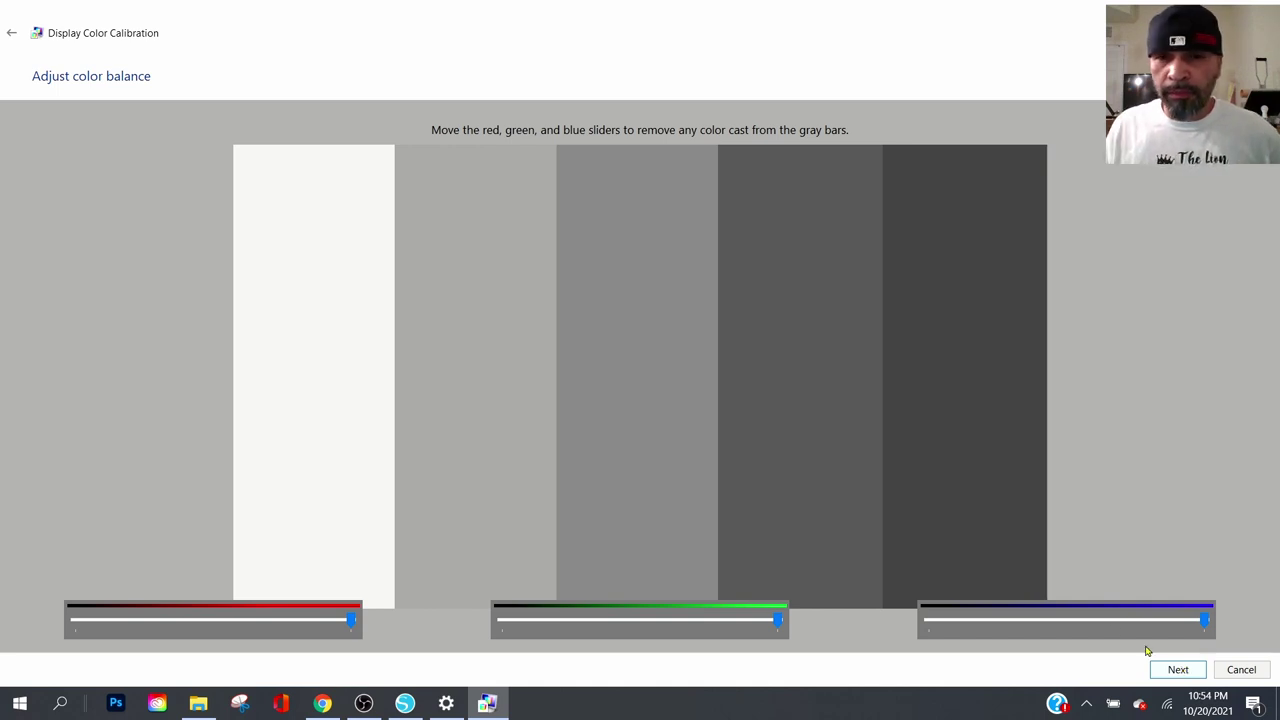
# Keep red, green and blue balance at full and complete the calibration.
pyautogui.click(12, 33)
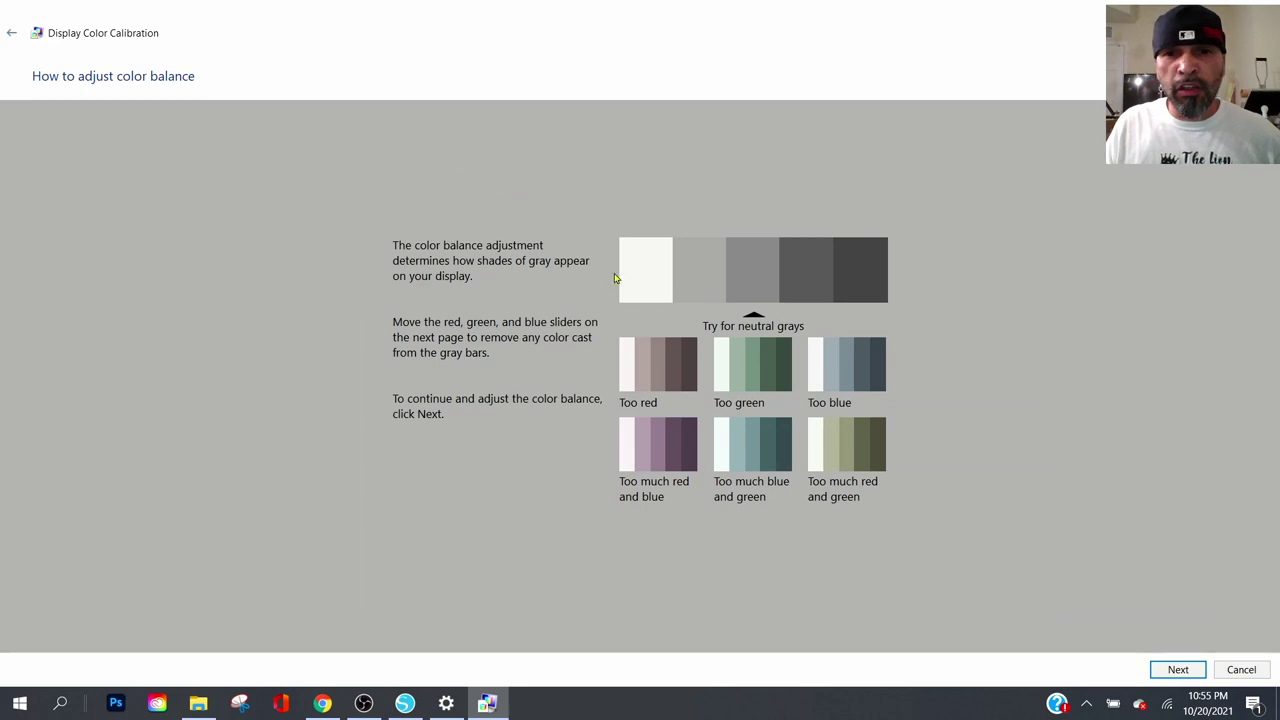
pyautogui.click(1175, 673)
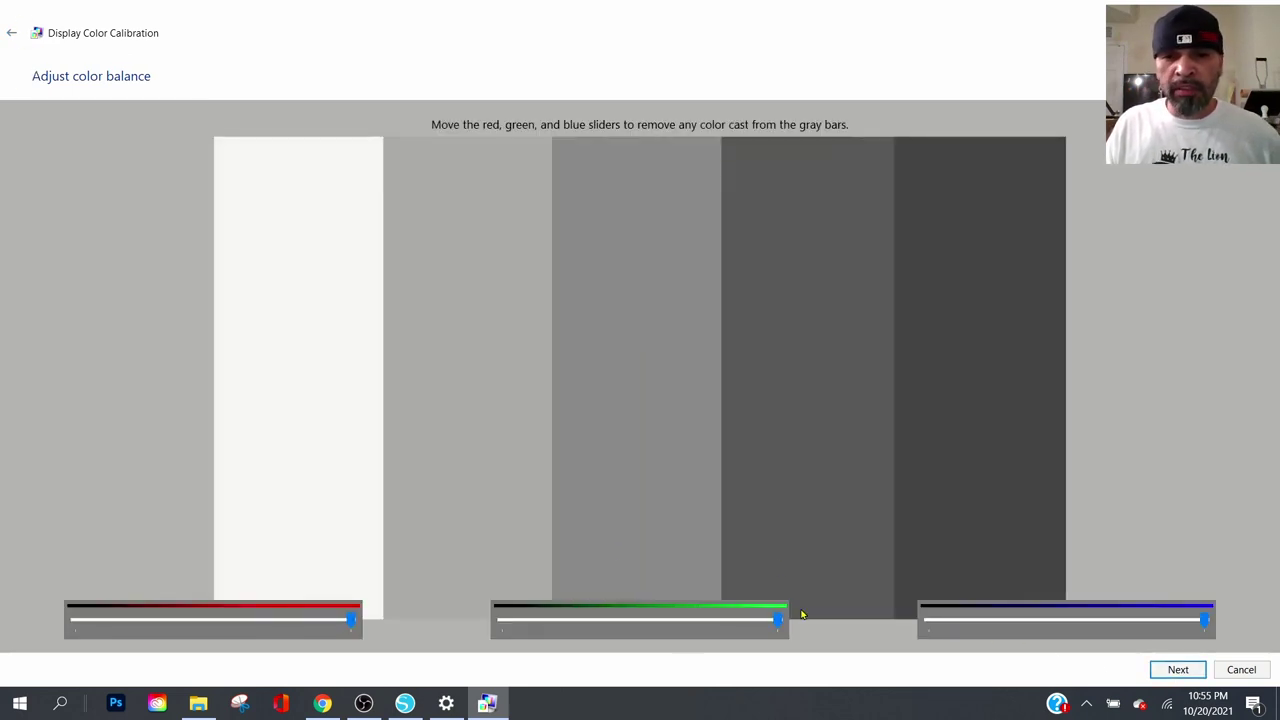
pyautogui.click(340, 626)
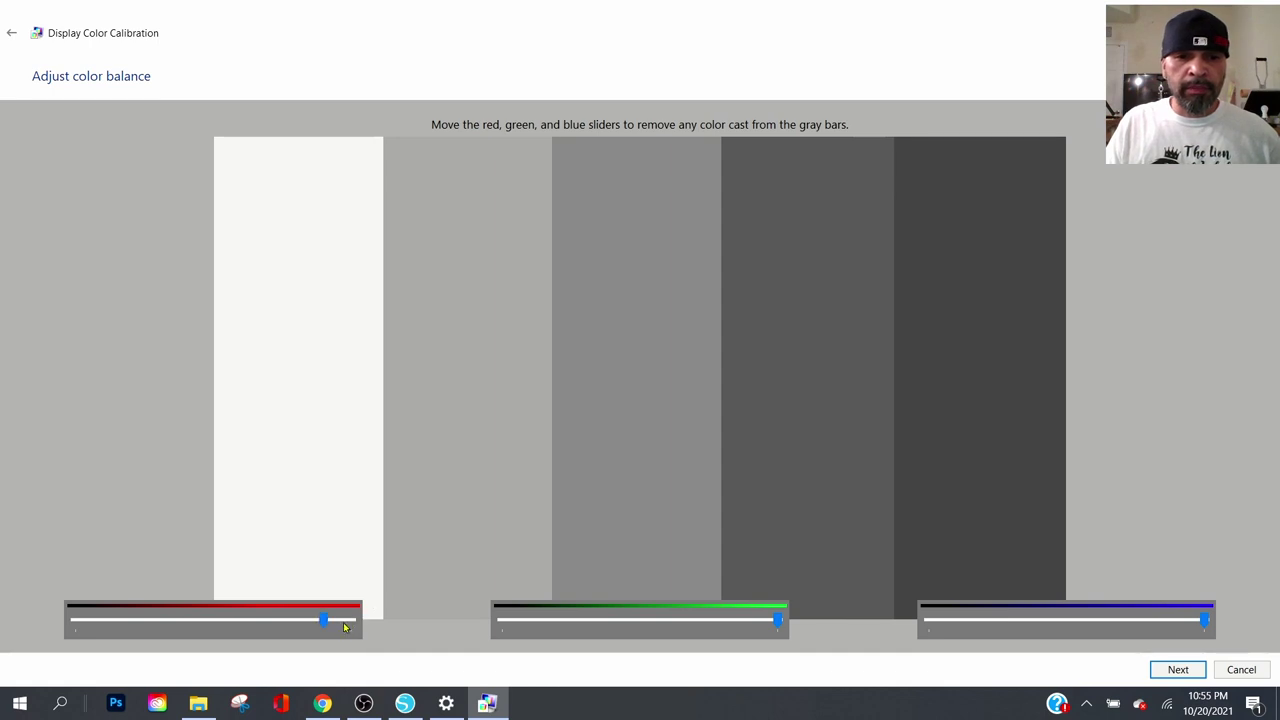
pyautogui.click(347, 627)
pyautogui.click(1163, 676)
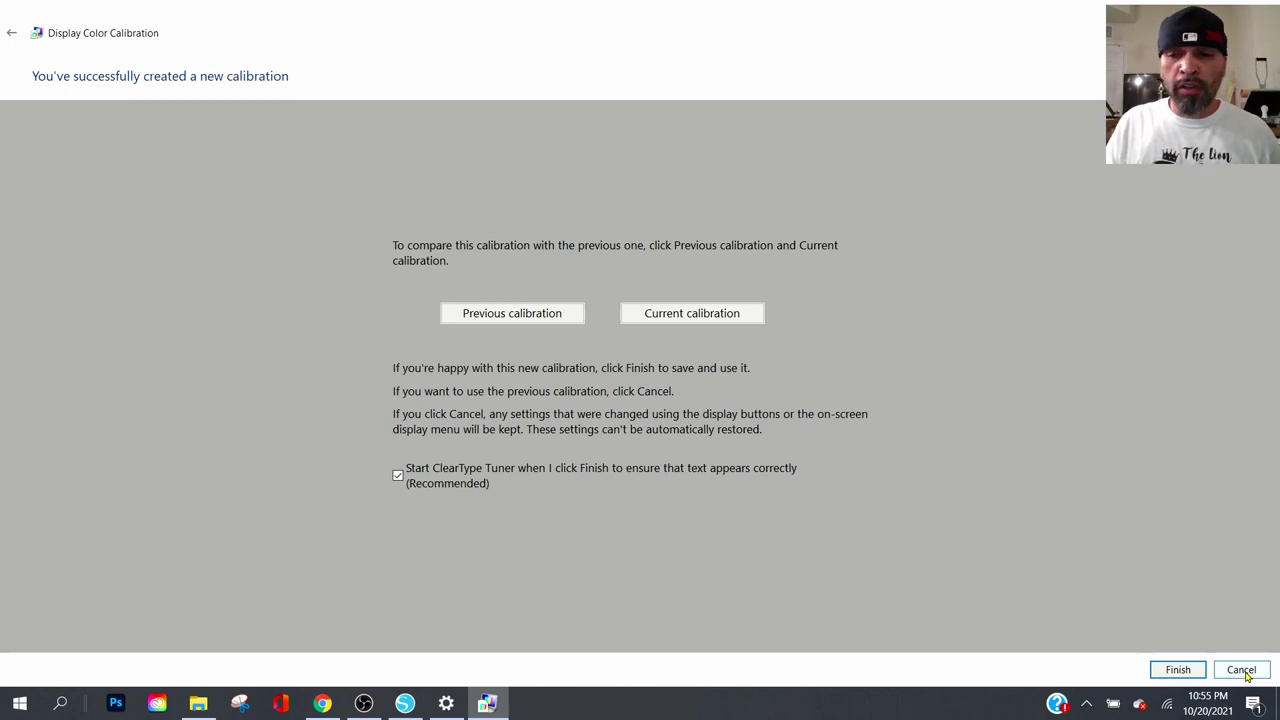
# Cancel to keep the previous calibration, then reposition the Settings window.
pyautogui.click(1242, 670)
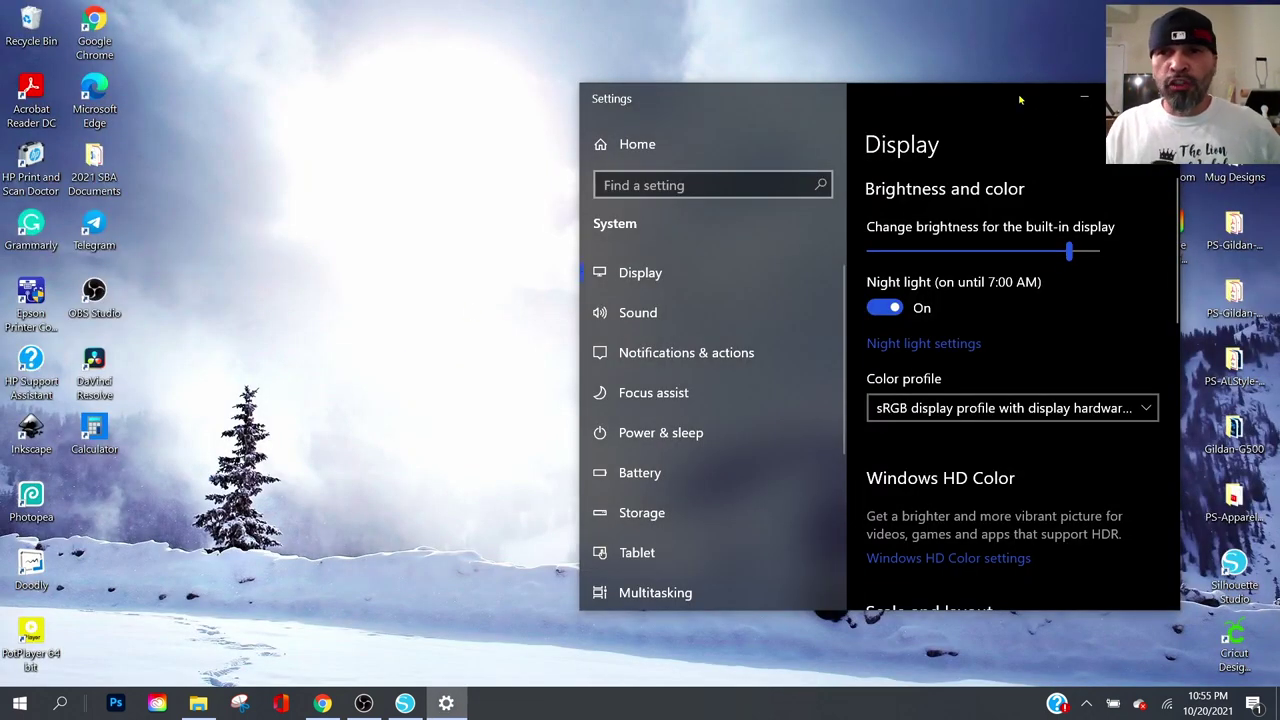
pyautogui.moveTo(1020, 100); pyautogui.dragTo(948, 125)
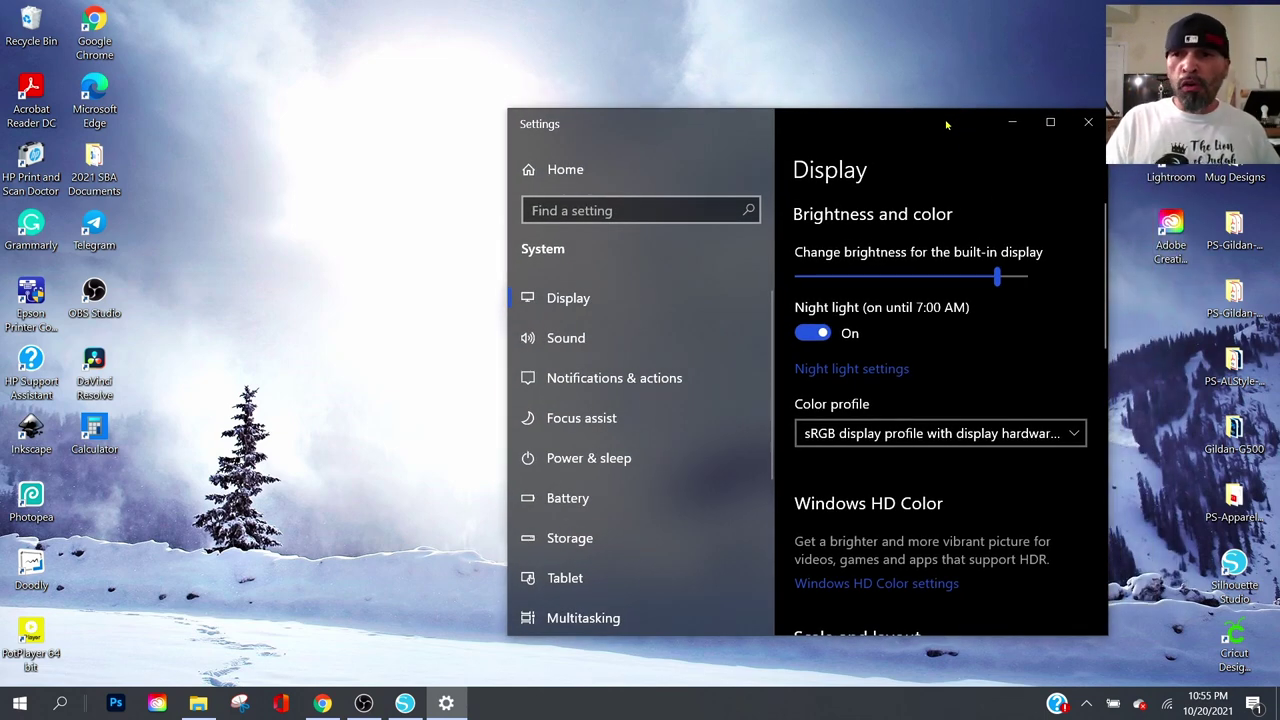
# Open Printers & scanners in a fresh Settings window and manage the EPSON477427 (WF-7840 Series).
pyautogui.click(1089, 124)
pyautogui.click(20, 705)
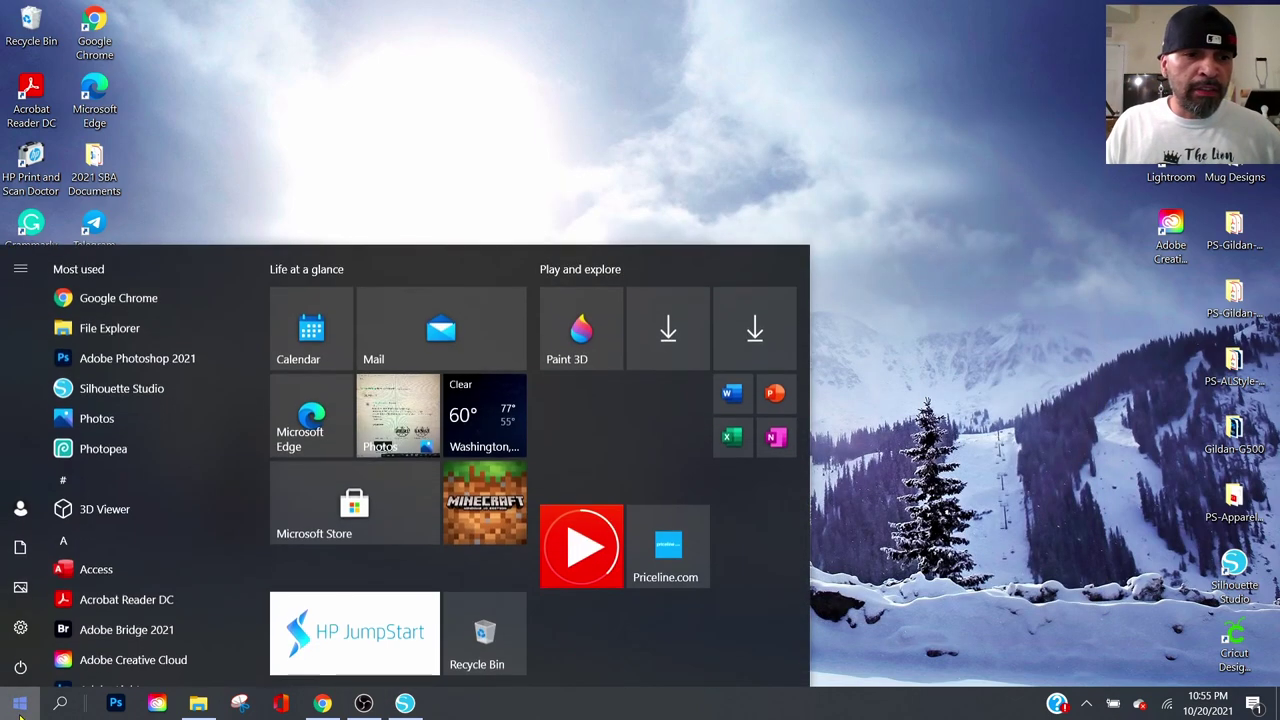
pyautogui.click(28, 632)
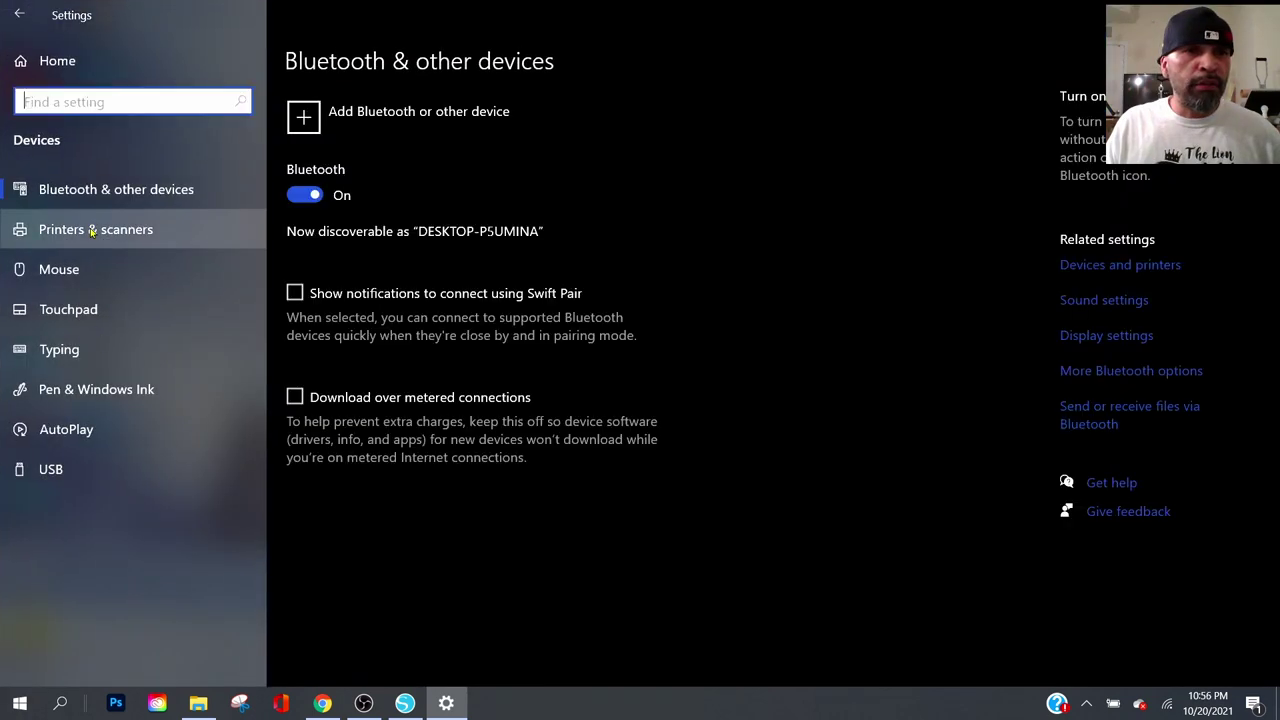
pyautogui.click(93, 231)
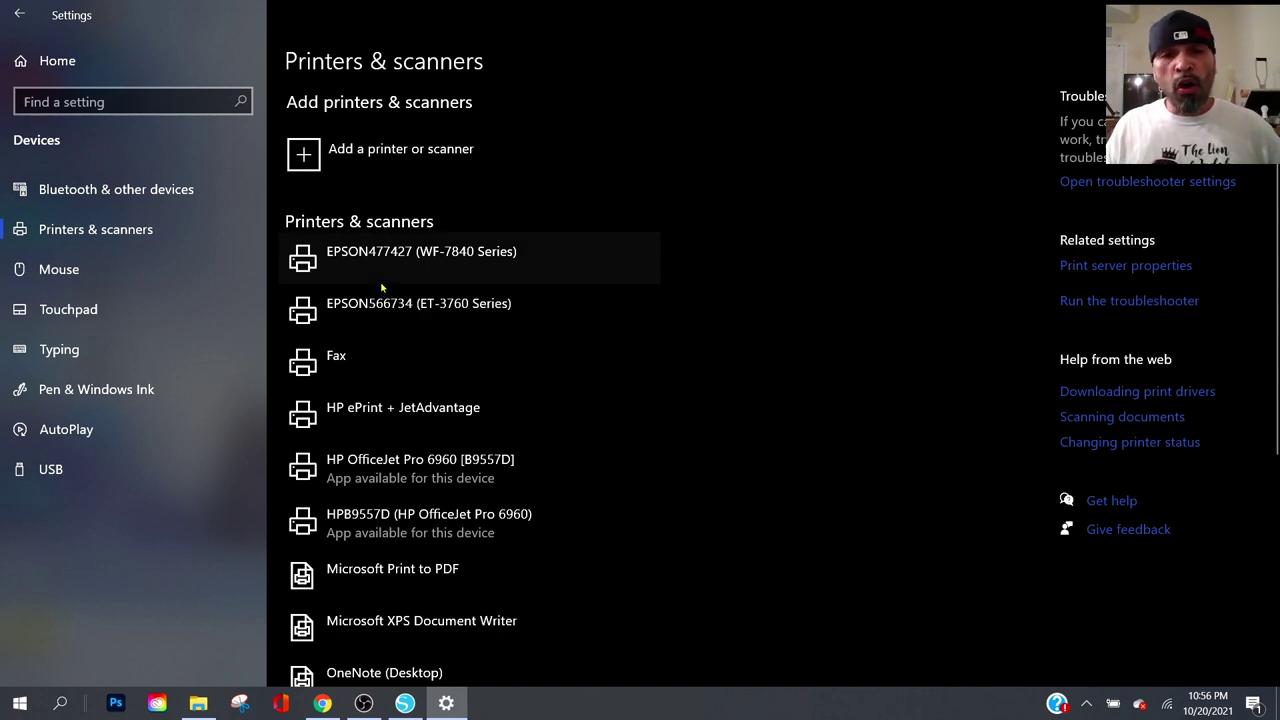
pyautogui.click(424, 251)
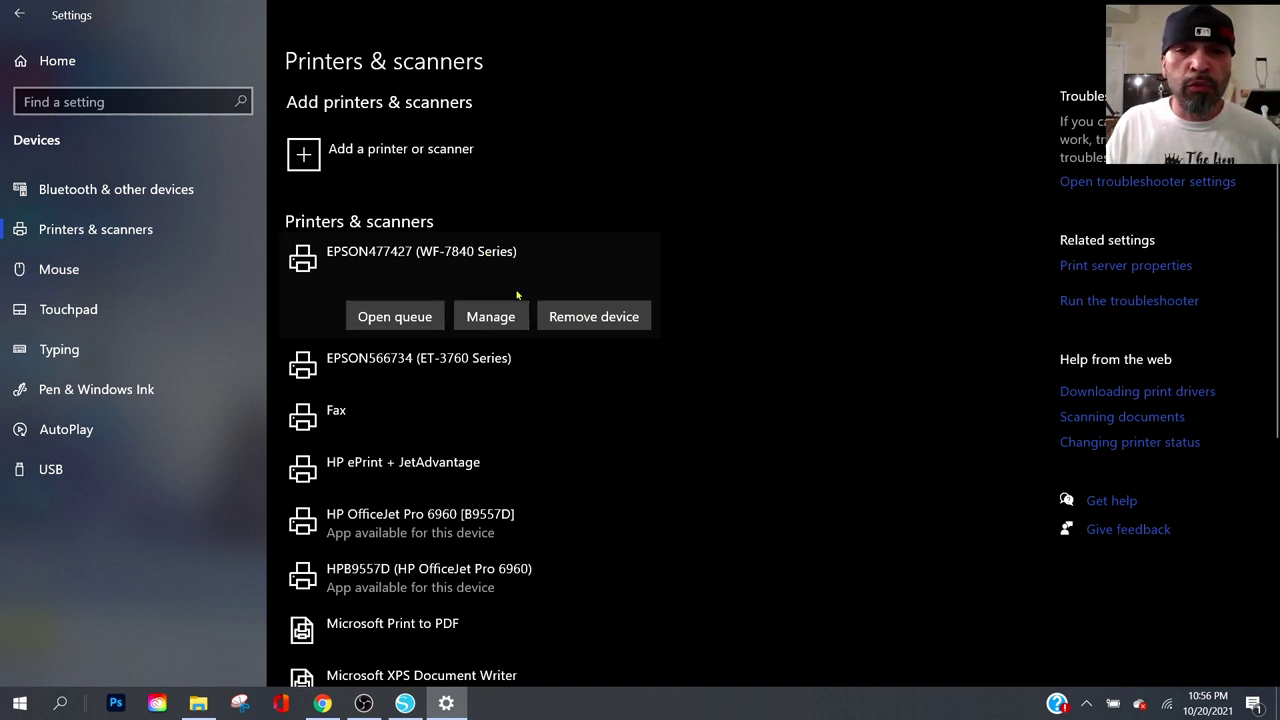
pyautogui.click(489, 317)
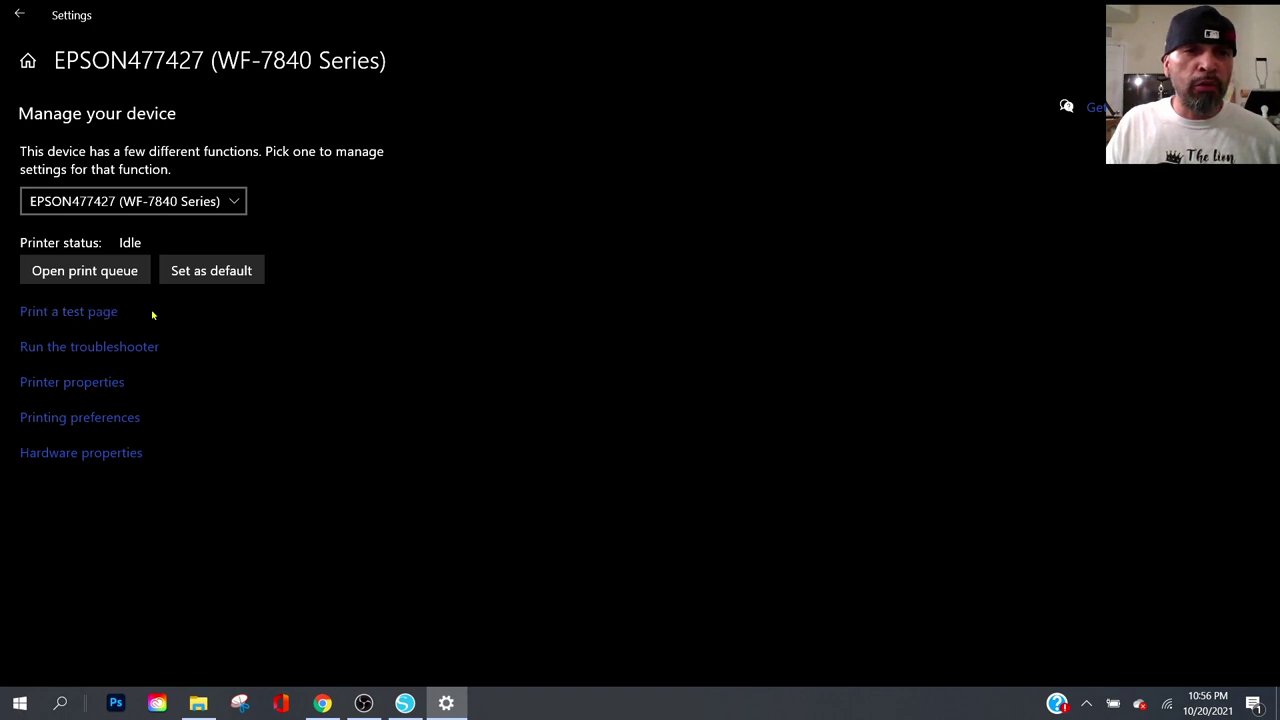
# Open the WF-7840's printing preferences and apply the A-SUB 11x17 Borderless preset.
pyautogui.click(112, 420)
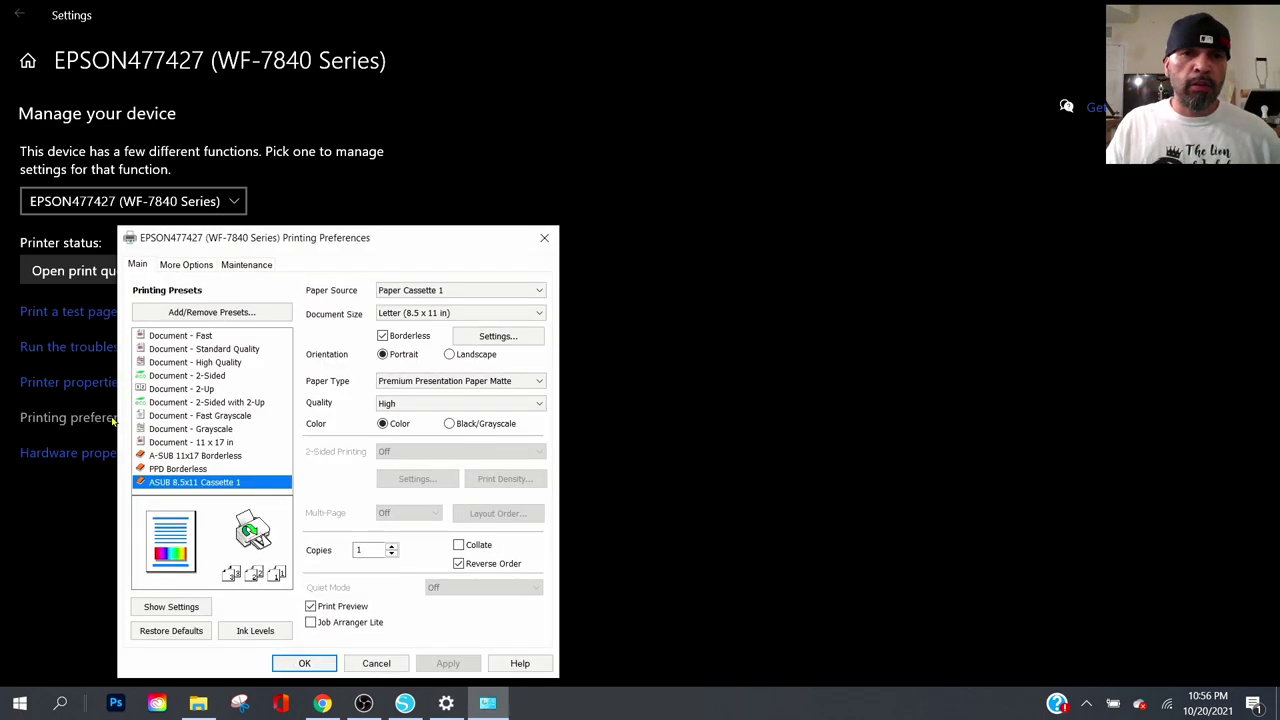
pyautogui.moveTo(385, 237); pyautogui.dragTo(645, 125)
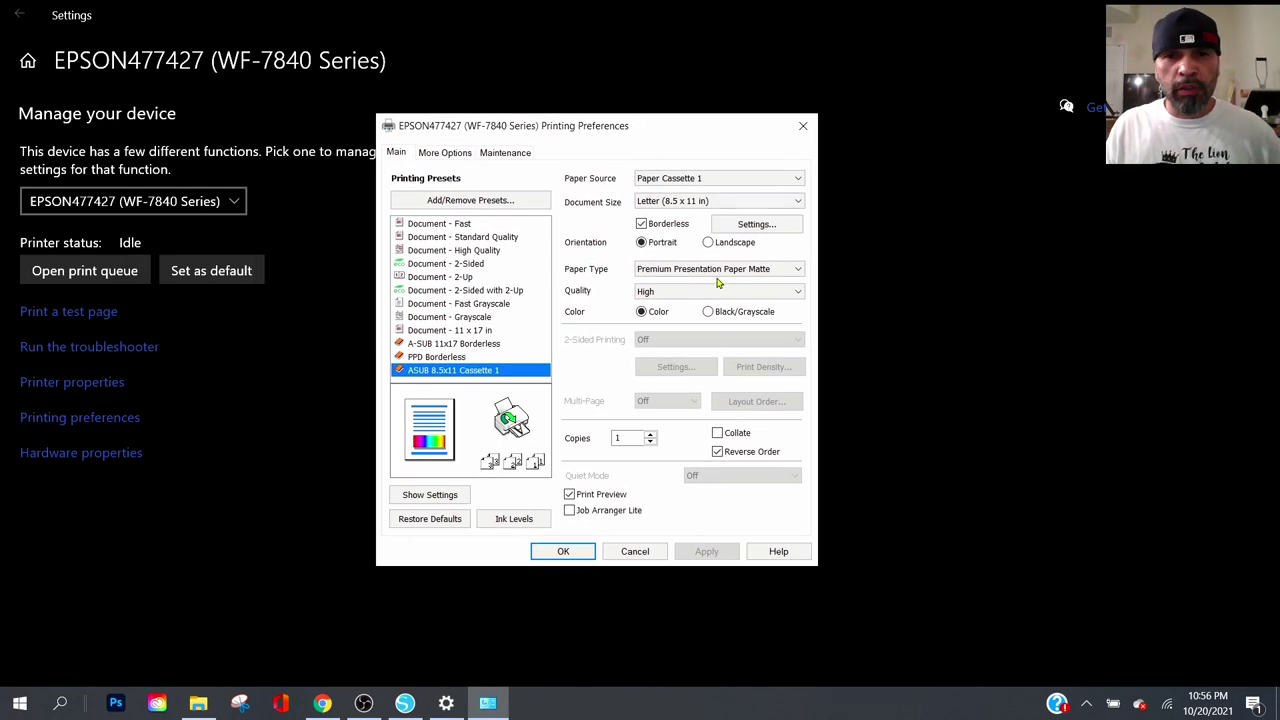
pyautogui.click(458, 344)
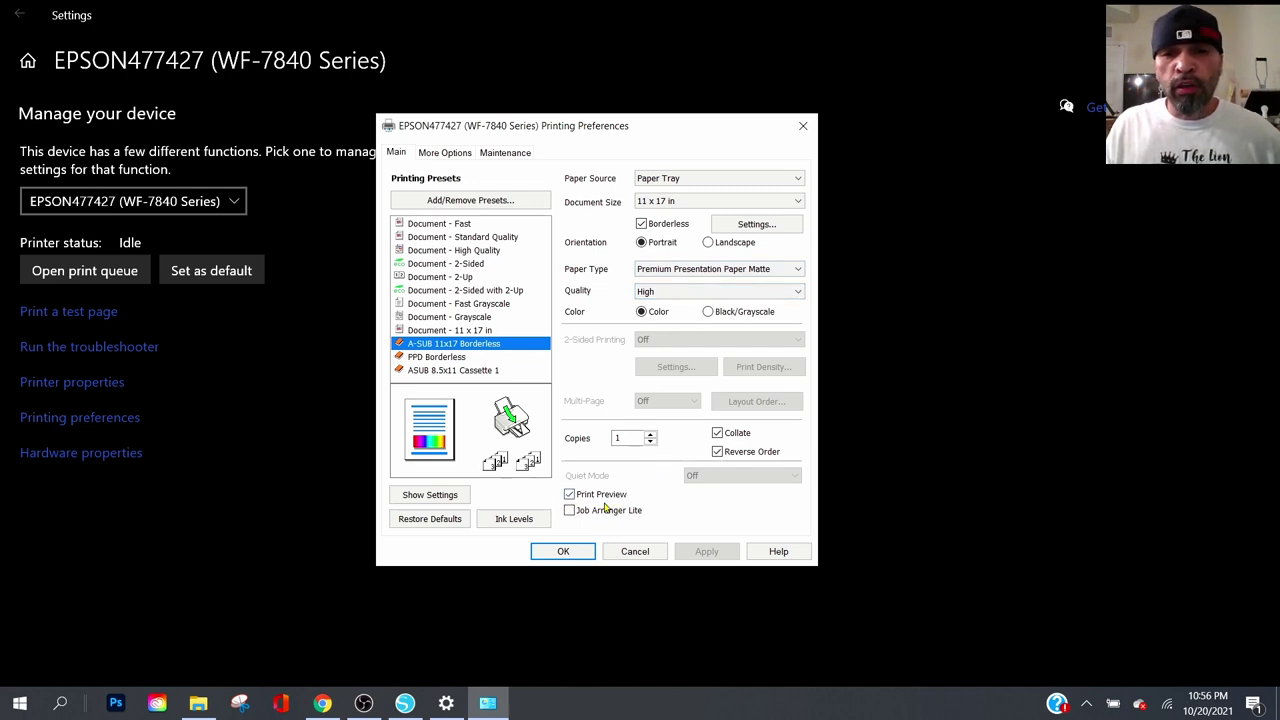
# Review the preset's advanced color correction: EPSON Vivid, Cyan 2, Magenta -20, Yellow -15.
pyautogui.click(461, 155)
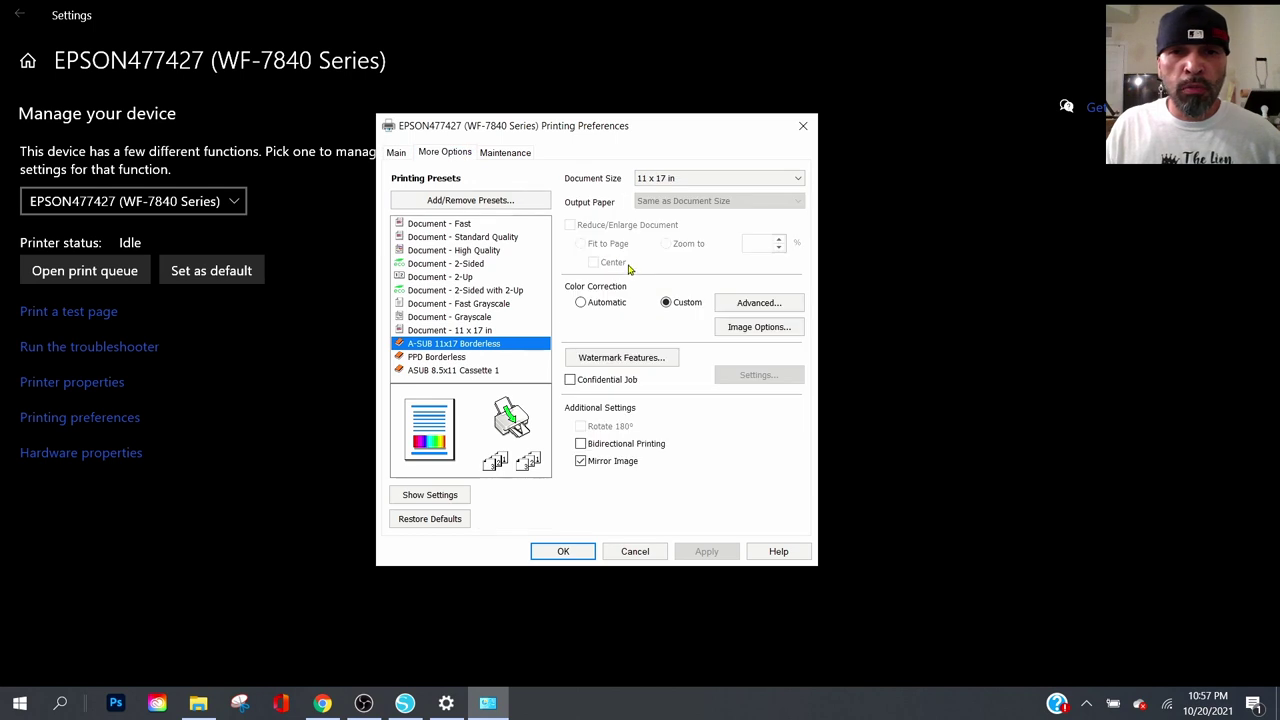
pyautogui.click(726, 305)
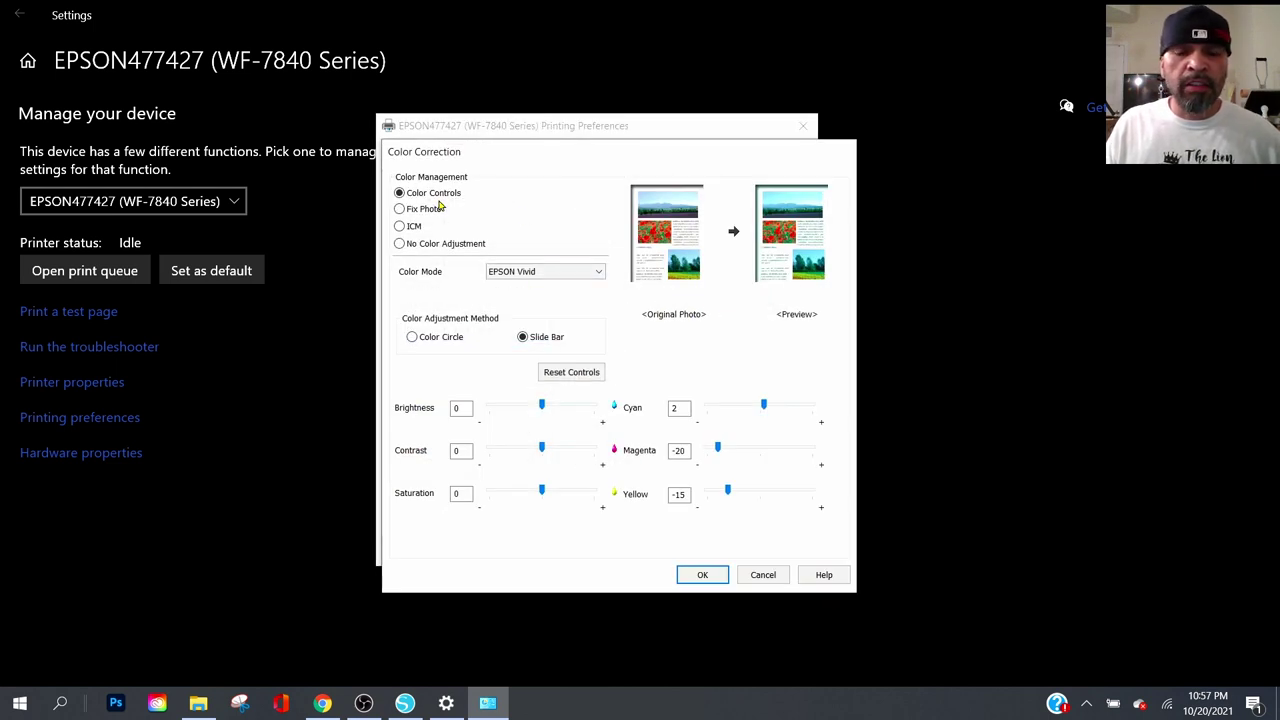
pyautogui.click(550, 274)
pyautogui.click(535, 342)
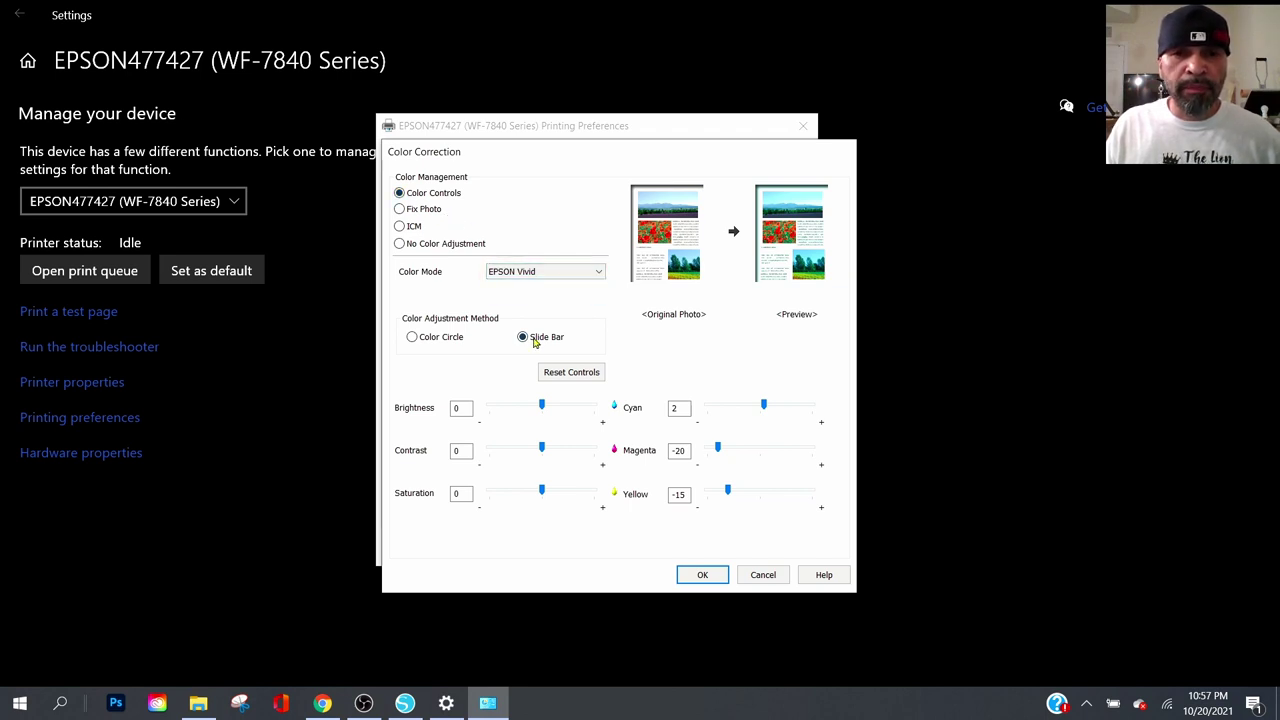
pyautogui.click(464, 337)
pyautogui.click(543, 342)
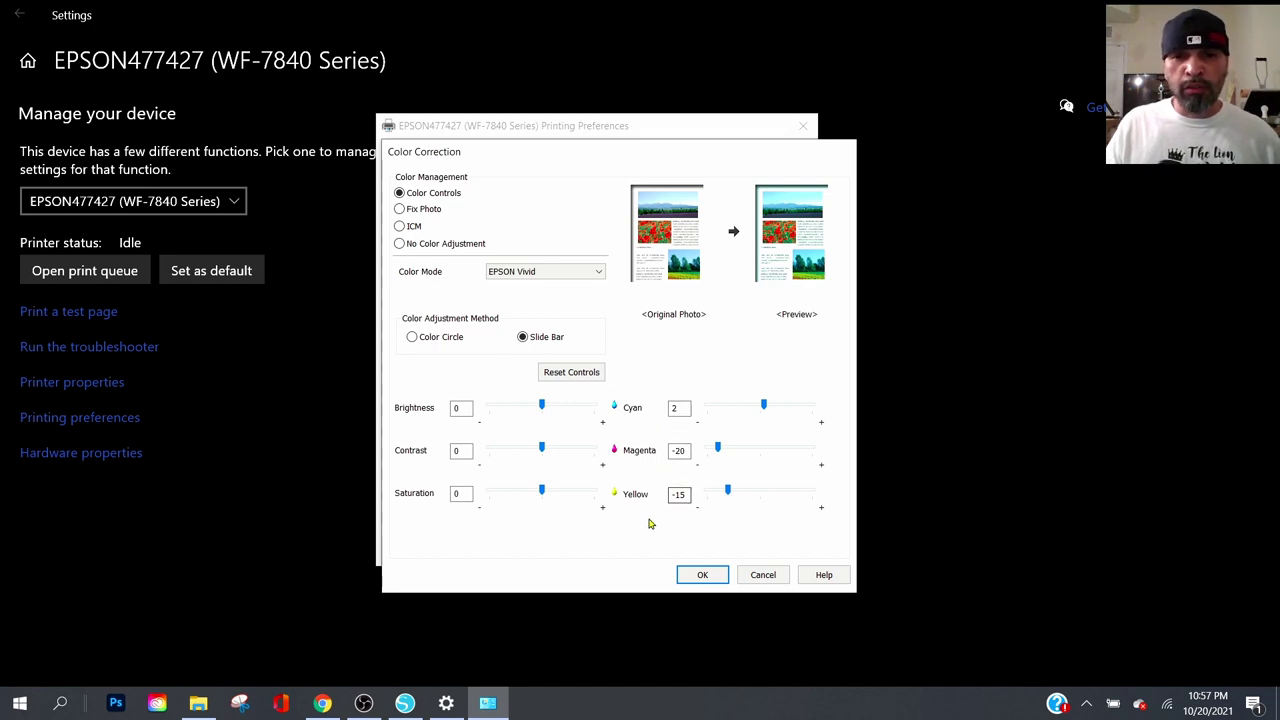
# Accept the custom colour correction and return to More Options, where the A-SUB 11x17 Borderless preset has Mirror Image on.
pyautogui.click(703, 576)
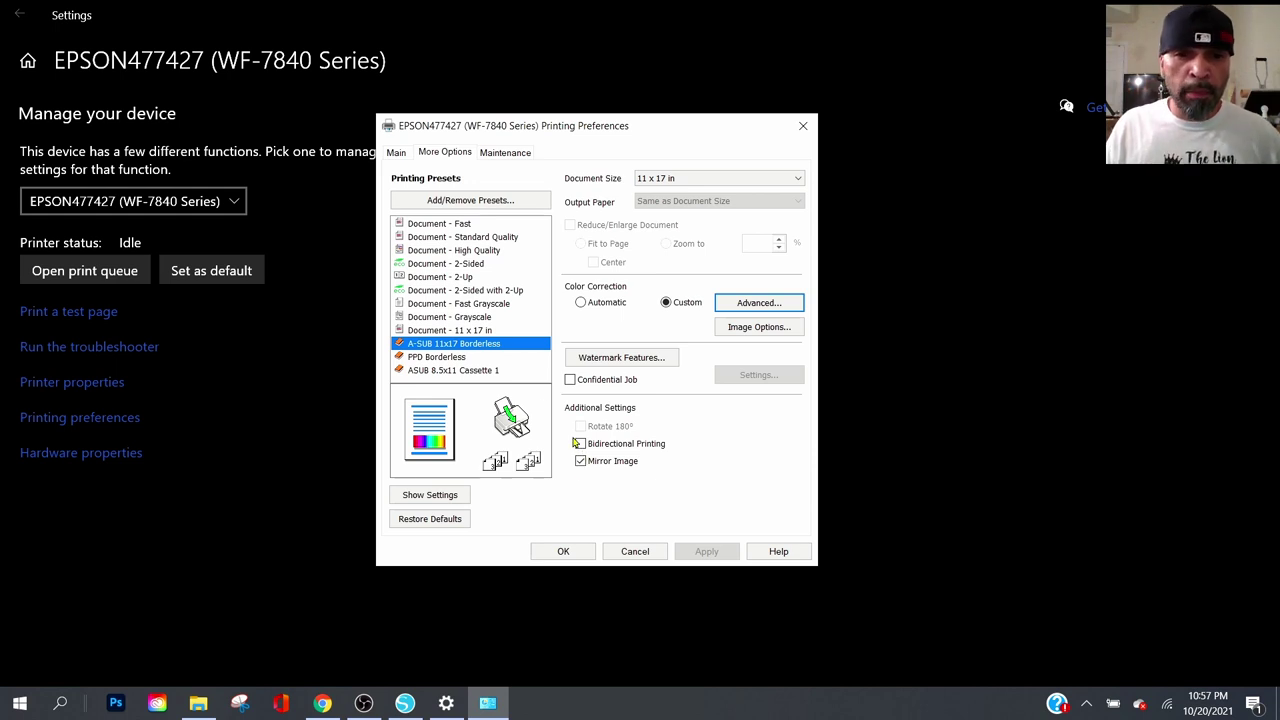
pyautogui.moveTo(503, 348)
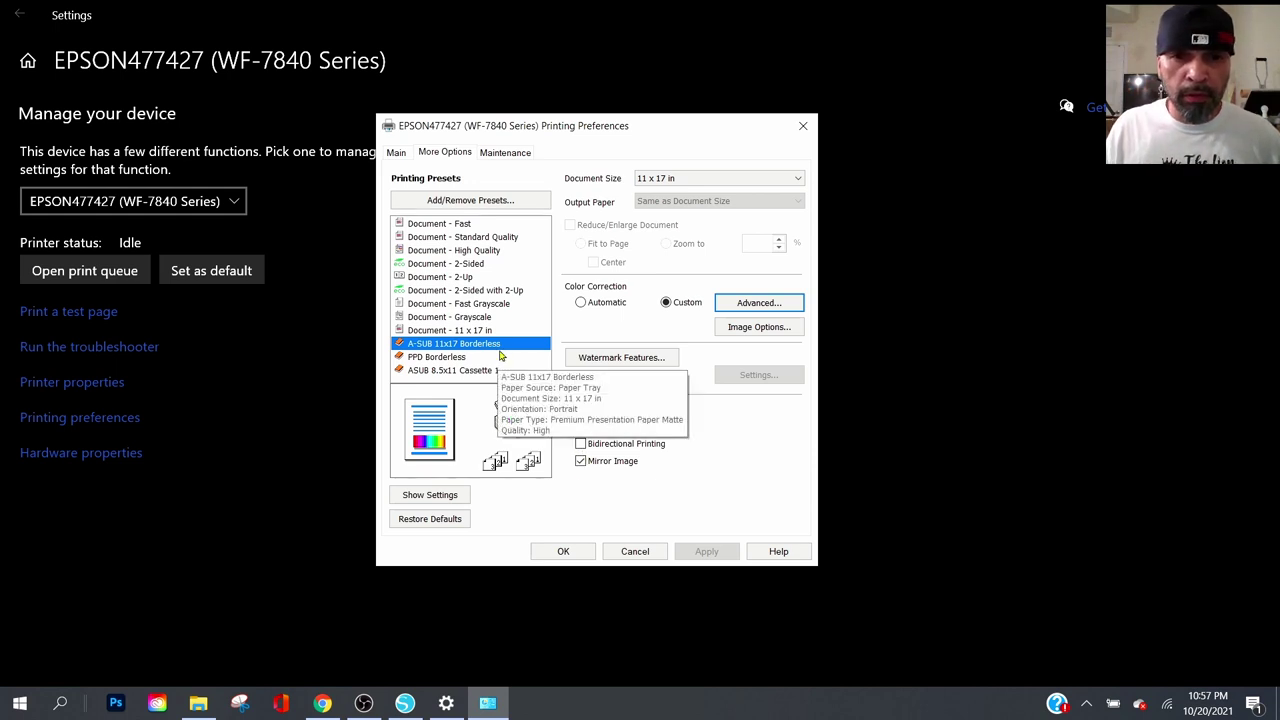
# Save the current settings as a new preset 'asub 11x17 papertray' with the pencil icon.
pyautogui.click(506, 201)
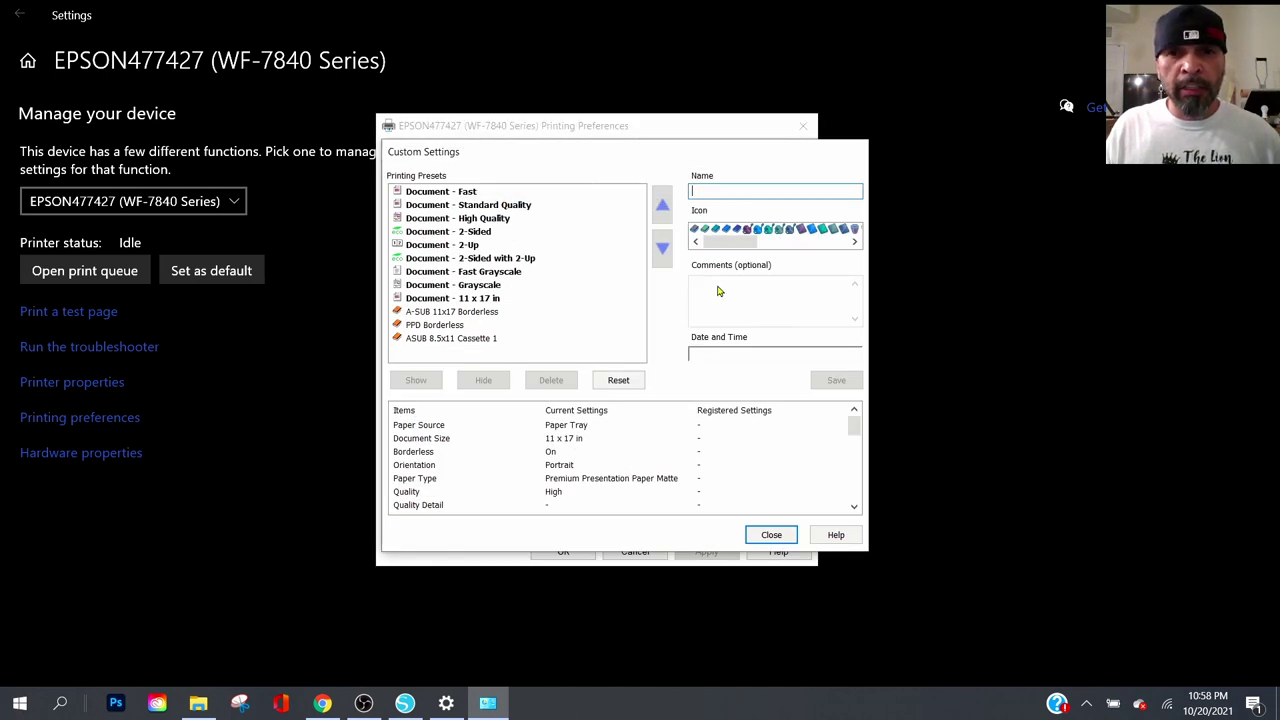
pyautogui.write('asub 11x17')
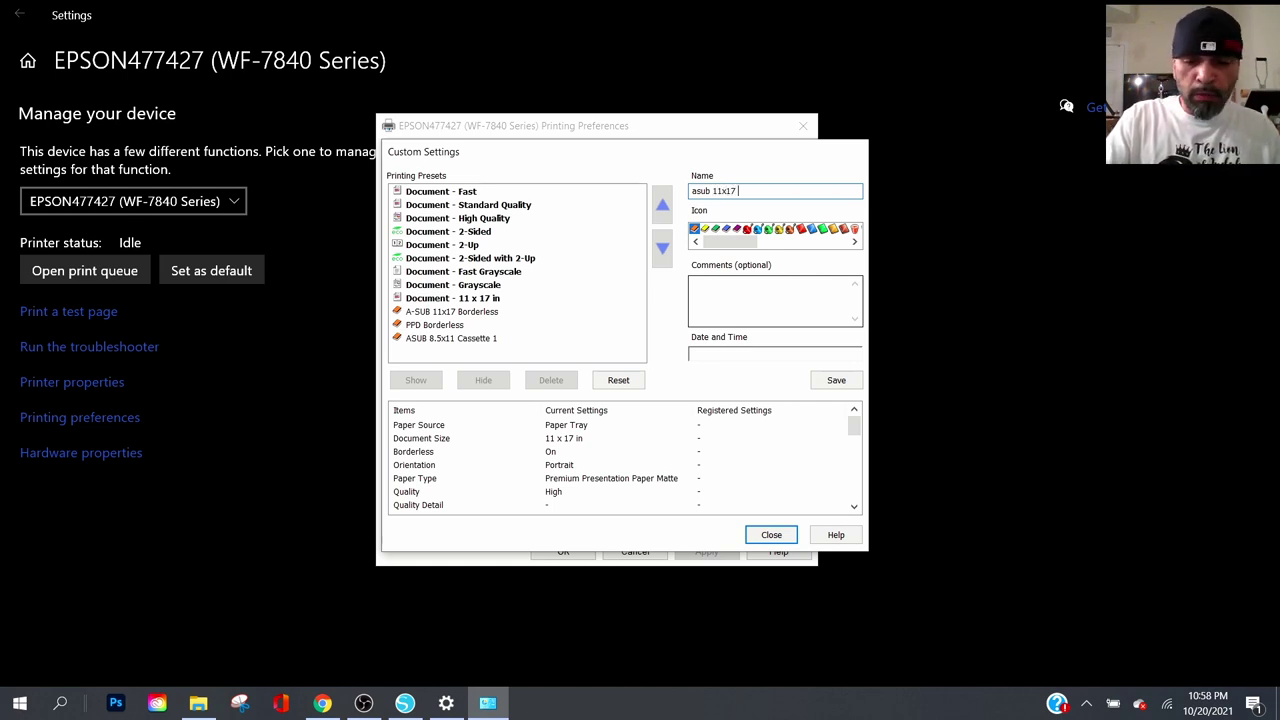
pyautogui.write('papertray')
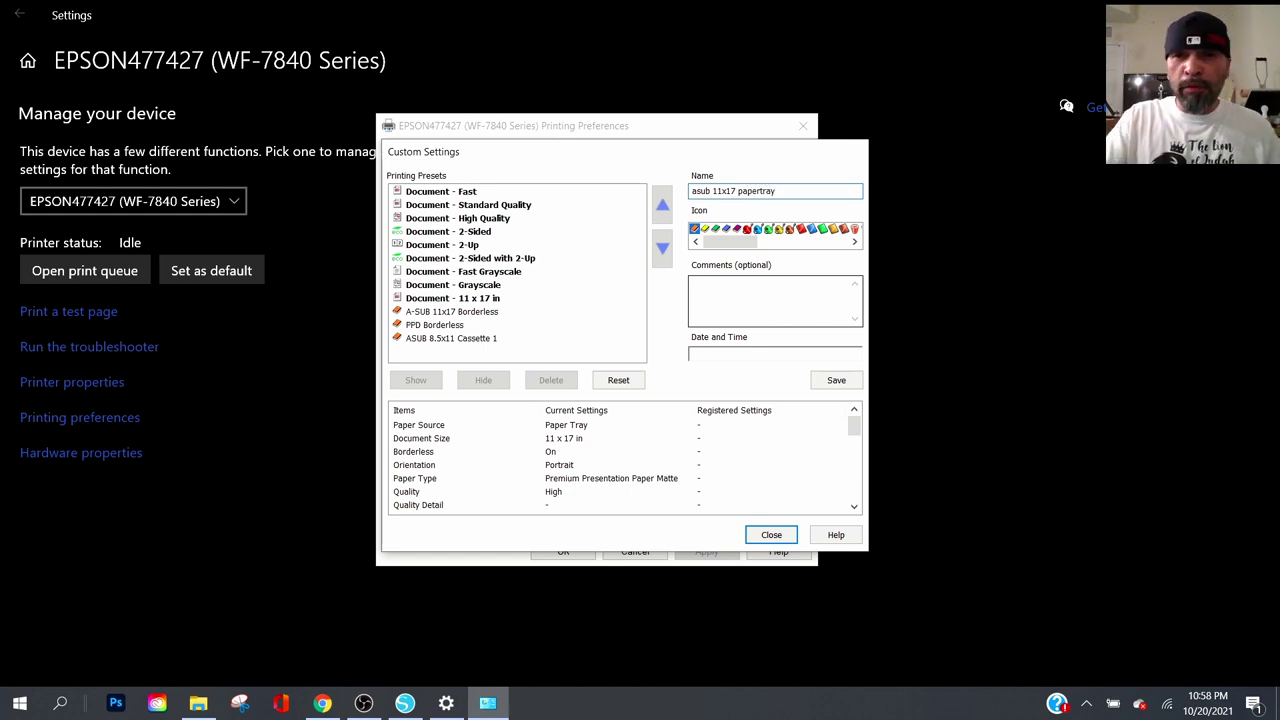
pyautogui.click(778, 229)
pyautogui.click(758, 229)
pyautogui.click(699, 230)
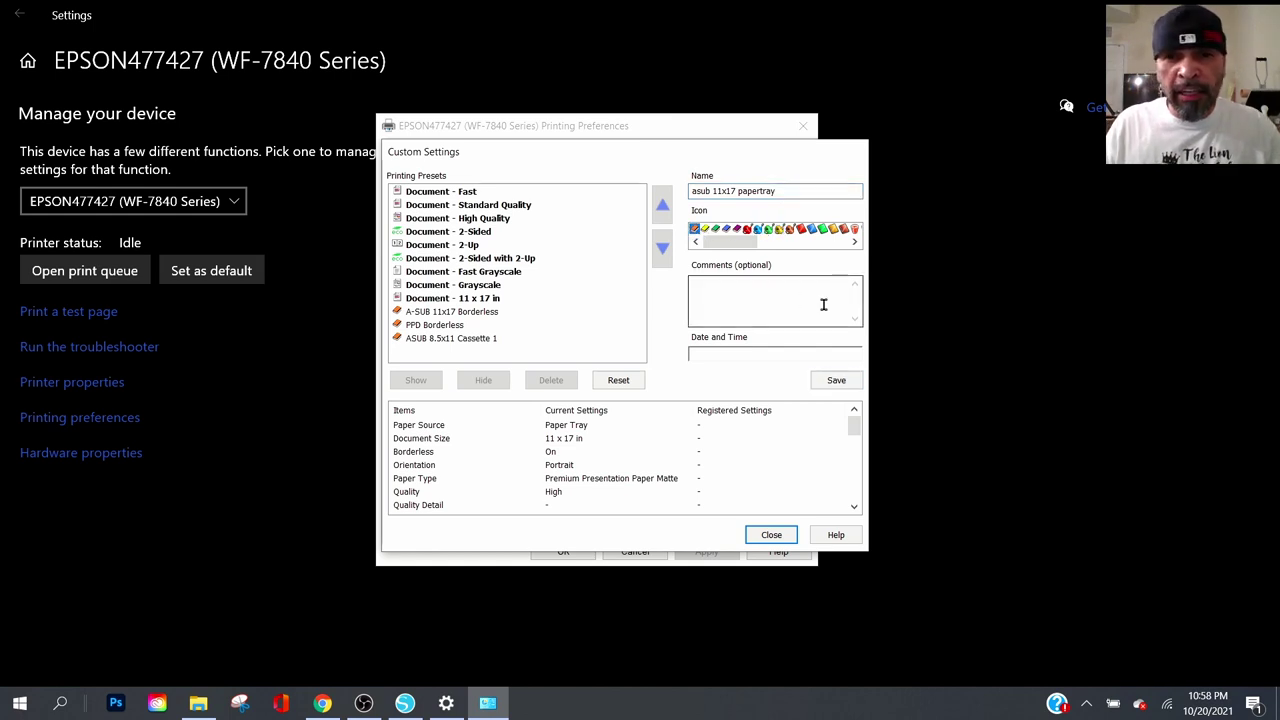
pyautogui.click(855, 381)
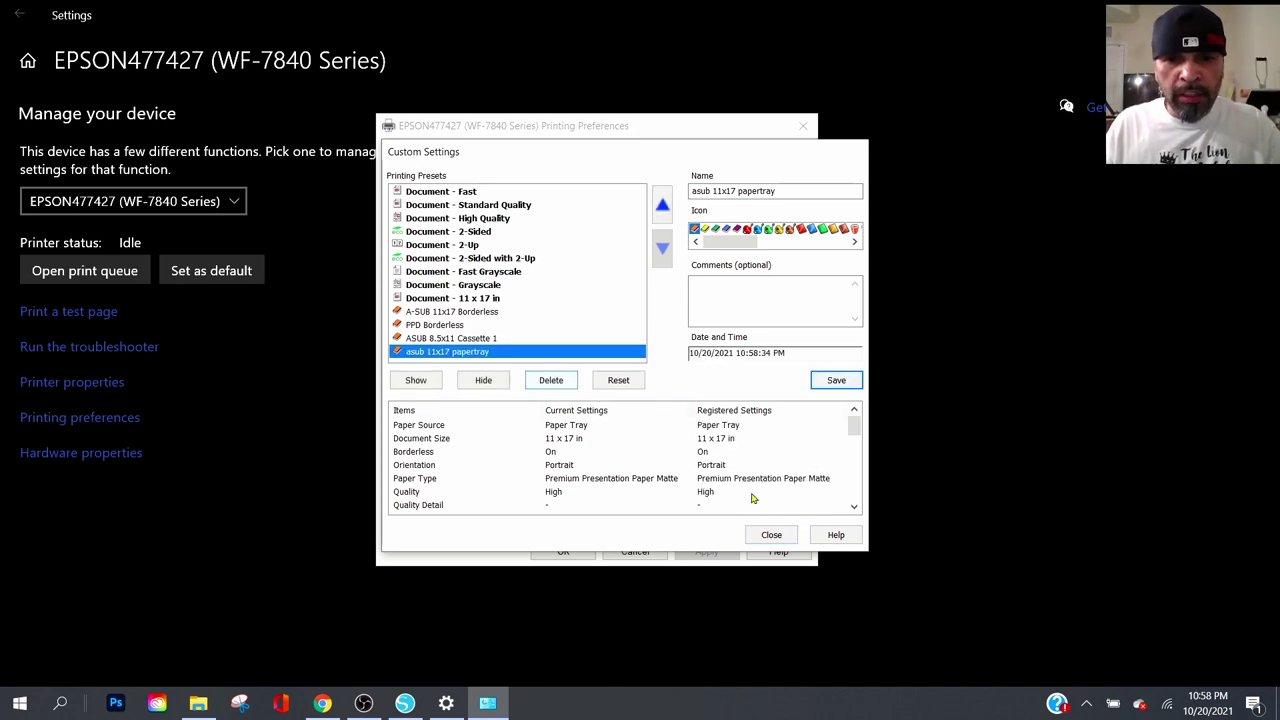
pyautogui.click(770, 535)
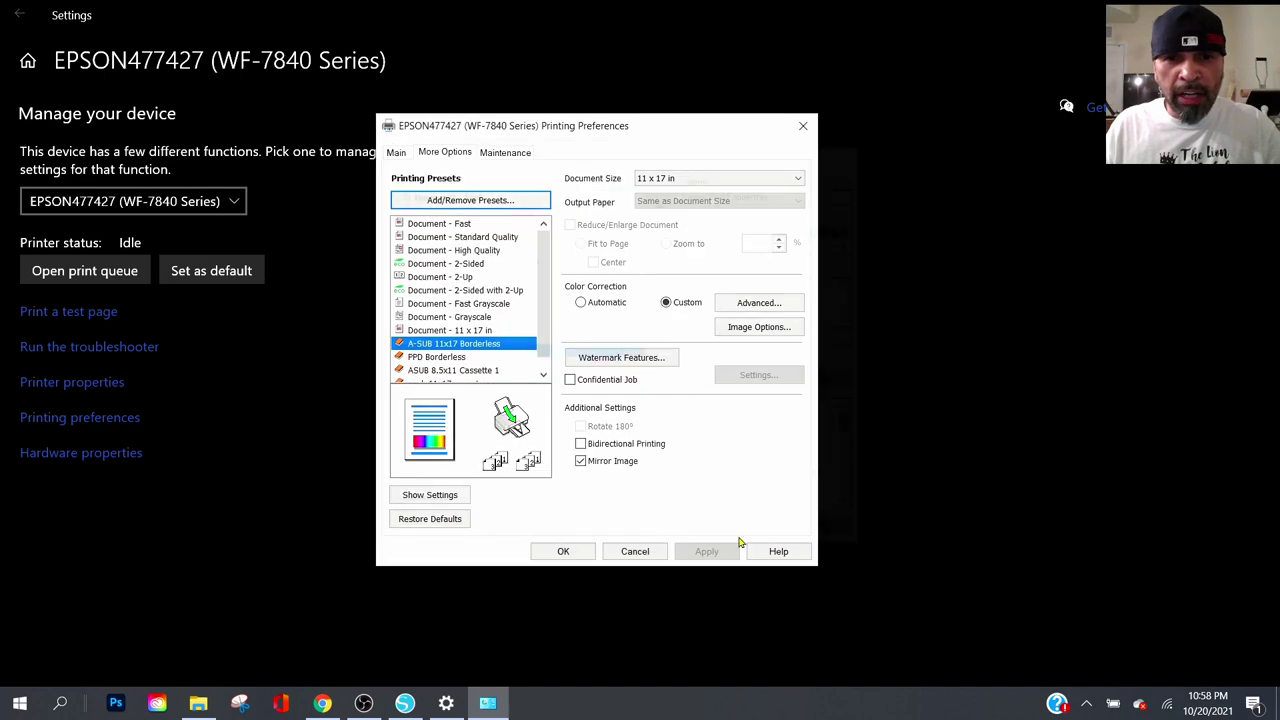
# Apply the PPD Borderless preset and keep its print quality at High.
pyautogui.click(486, 202)
pyautogui.press('Escape')
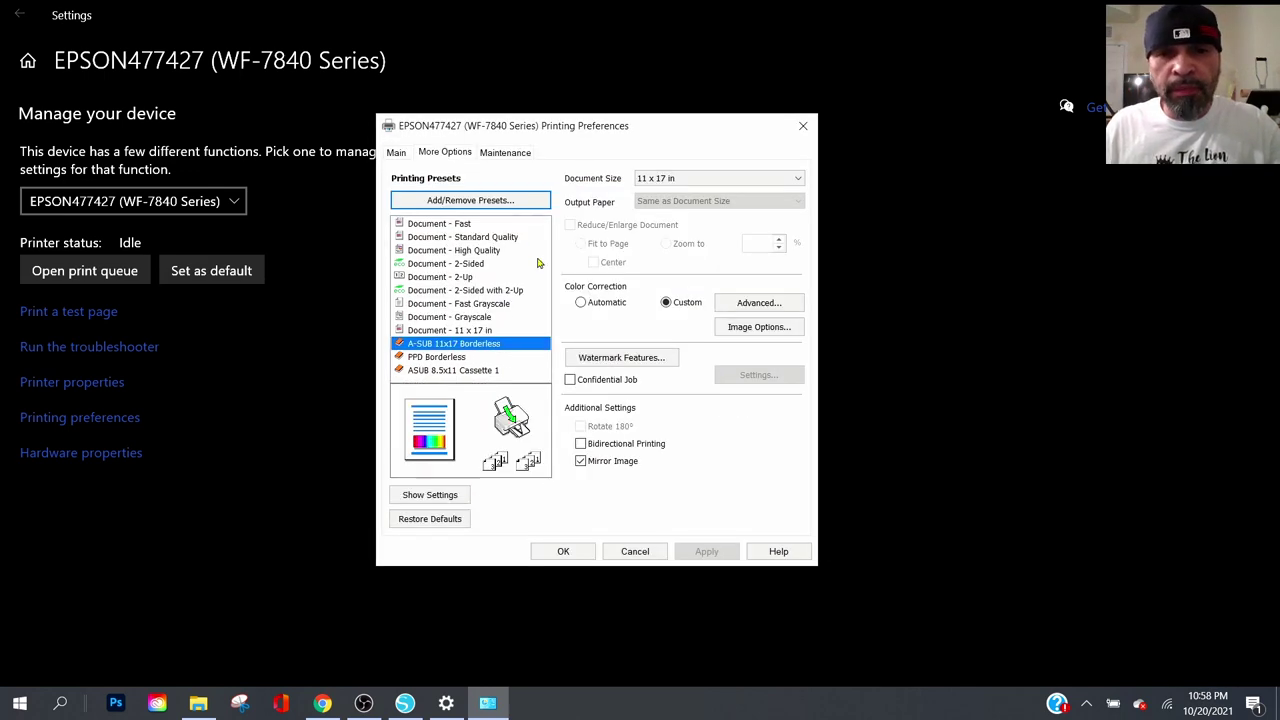
pyautogui.click(421, 357)
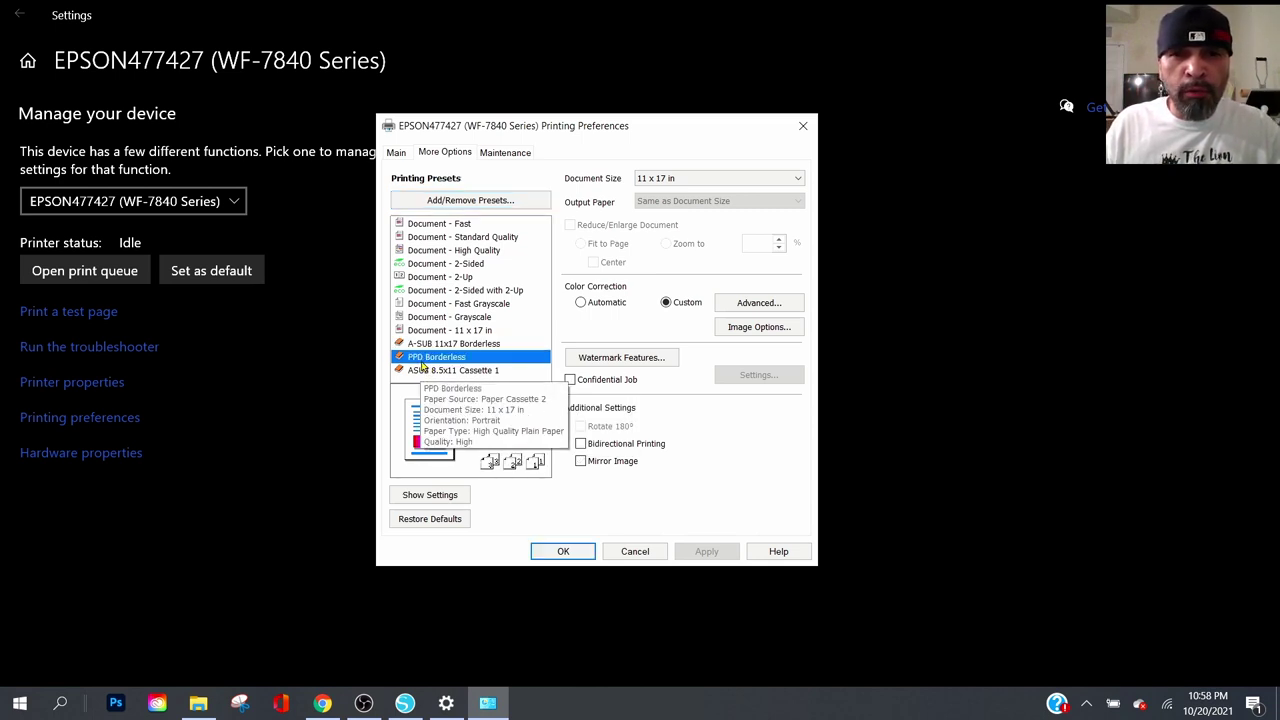
pyautogui.click(400, 152)
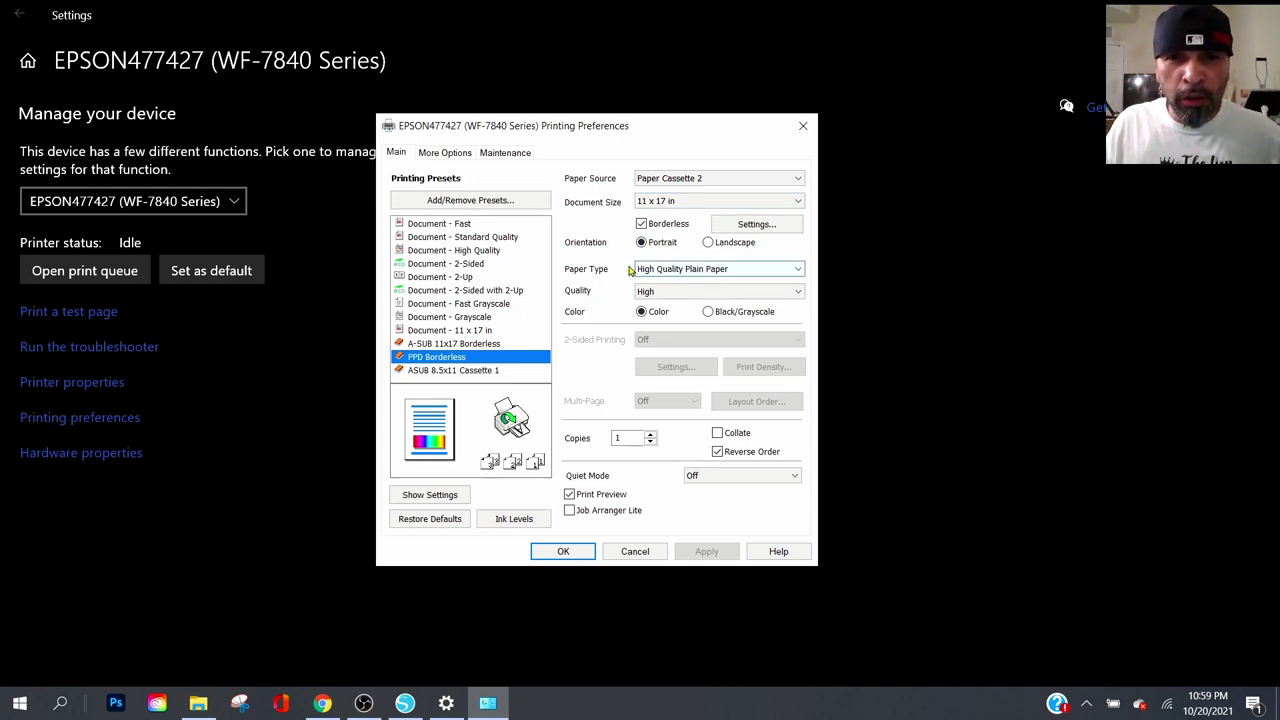
pyautogui.click(706, 292)
pyautogui.click(706, 317)
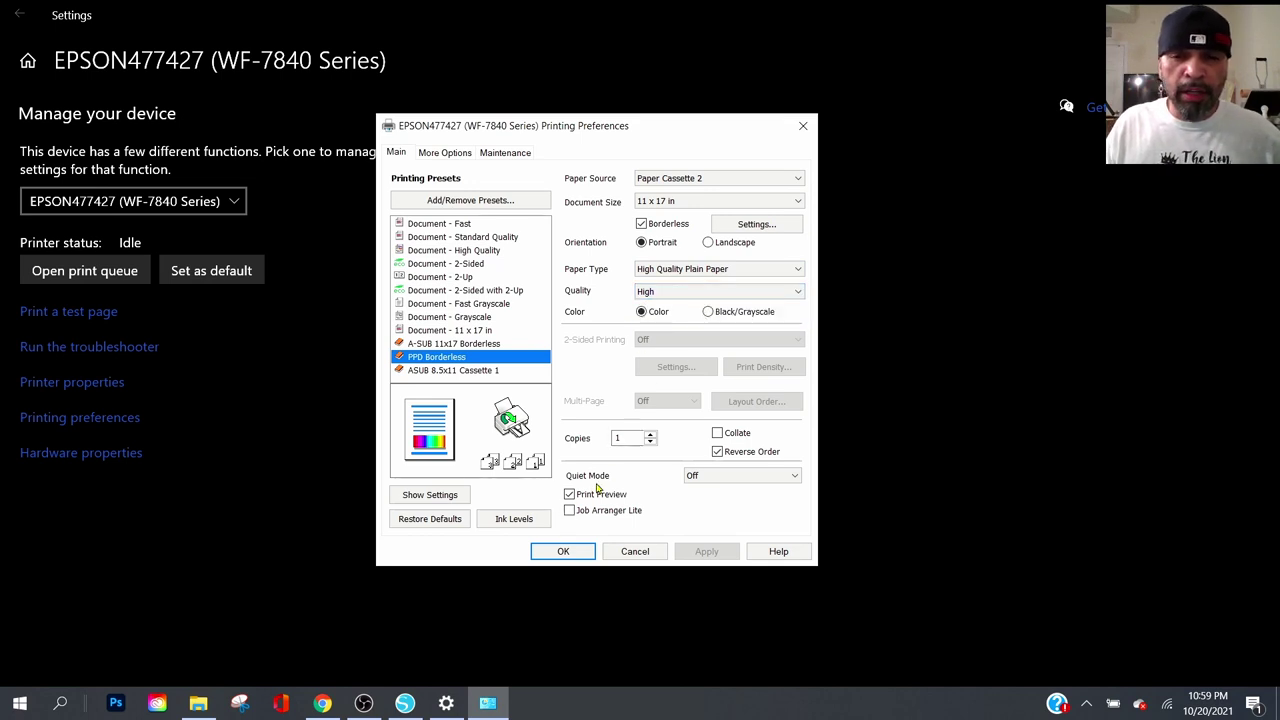
pyautogui.click(446, 153)
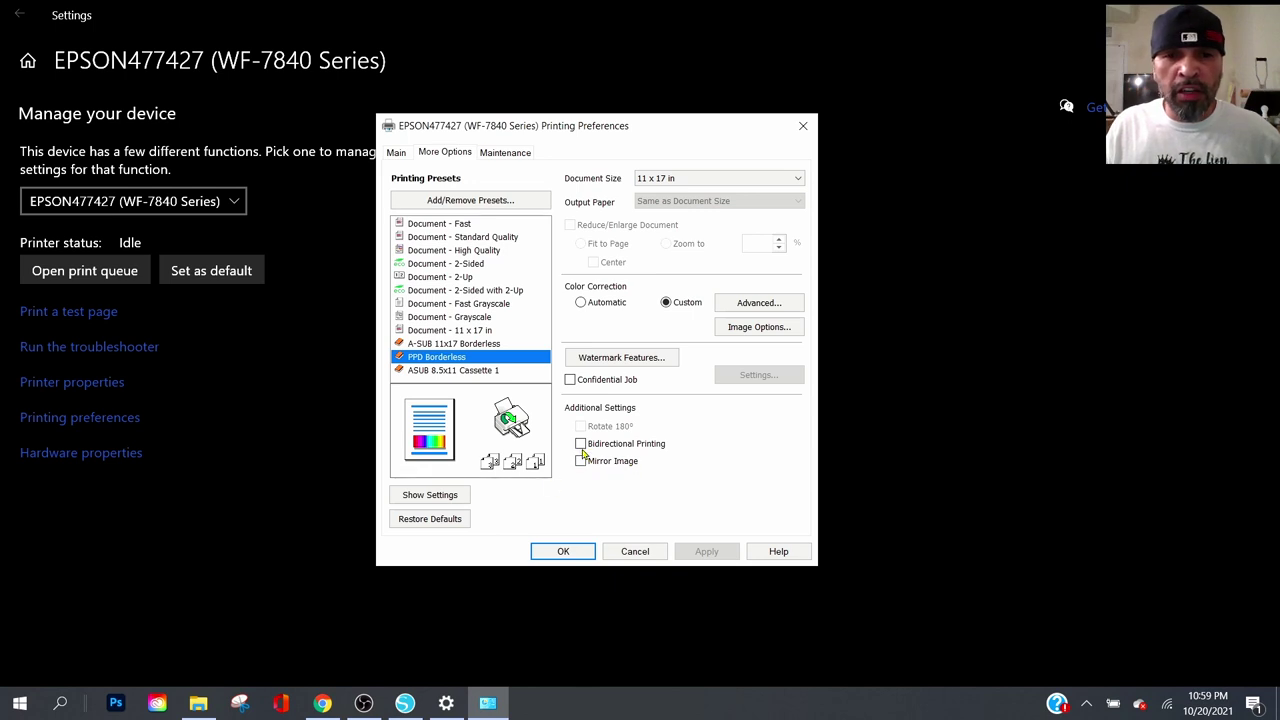
# Save and then delete a 'heat tranfer p' preset, then apply ASUB 8.5x11 Cassette 1.
pyautogui.click(522, 205)
pyautogui.write('heat tranfer paper')
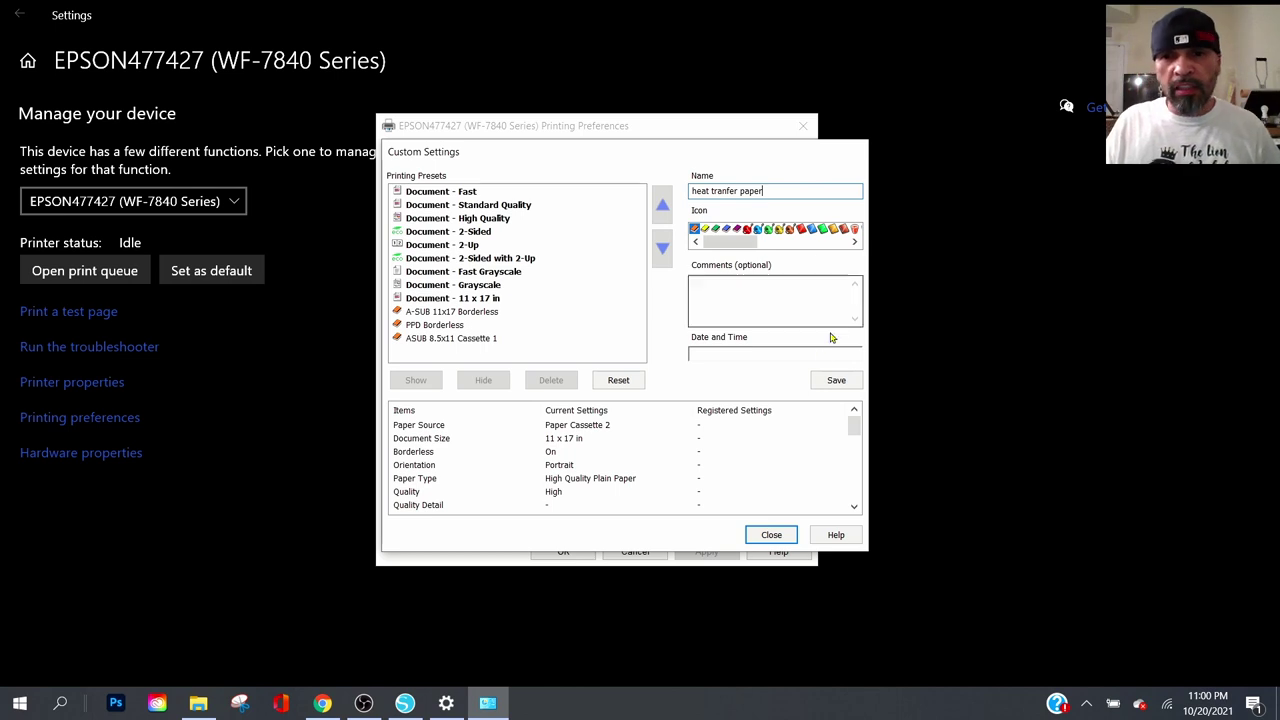
pyautogui.click(827, 381)
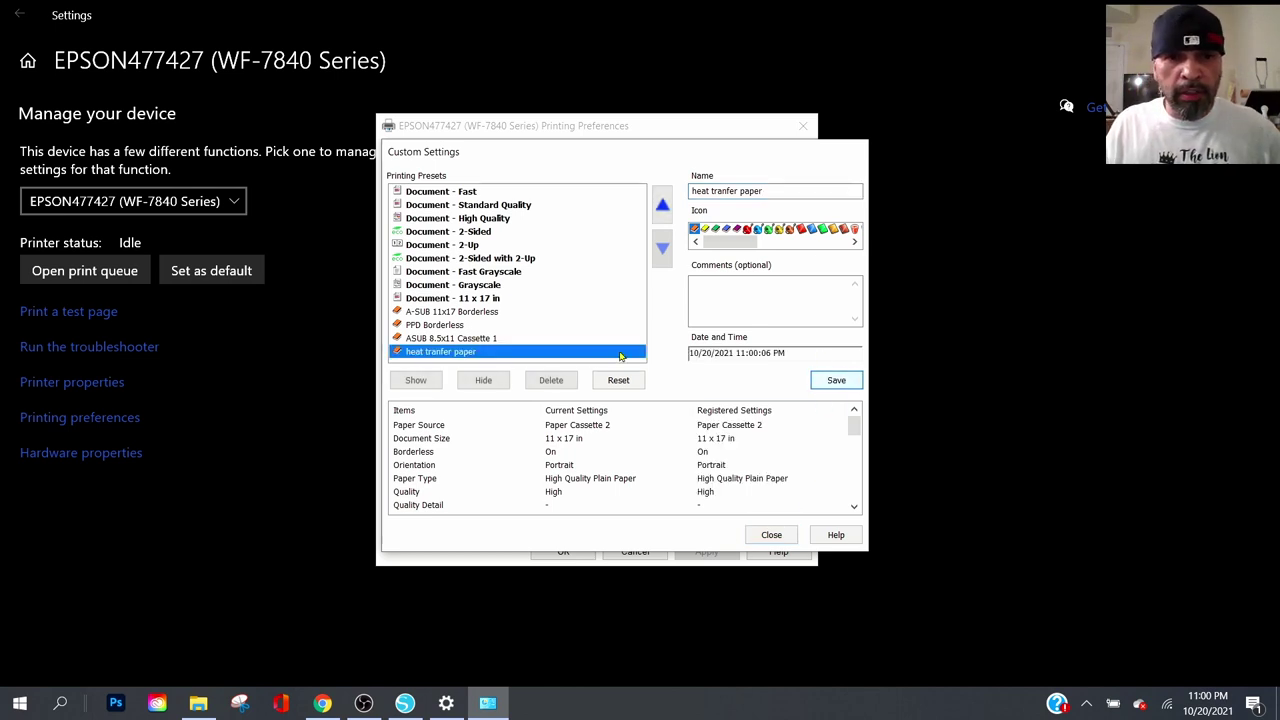
pyautogui.click(551, 380)
pyautogui.click(634, 410)
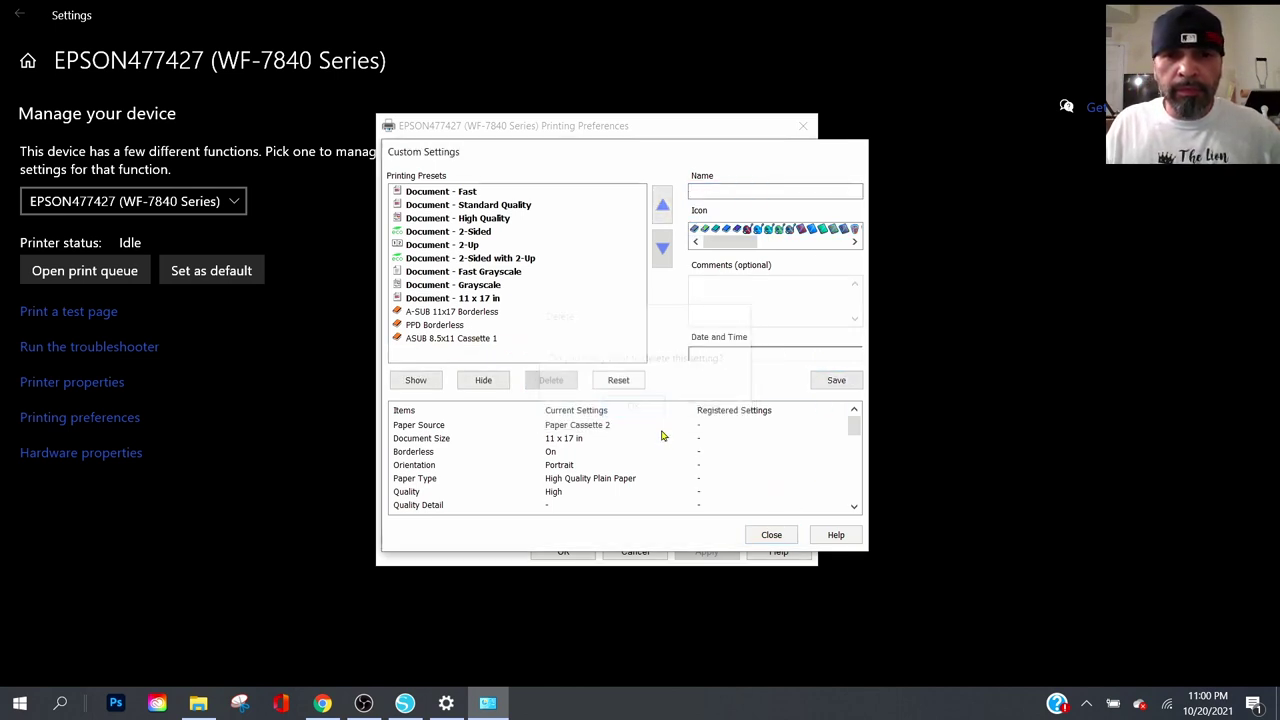
pyautogui.click(771, 534)
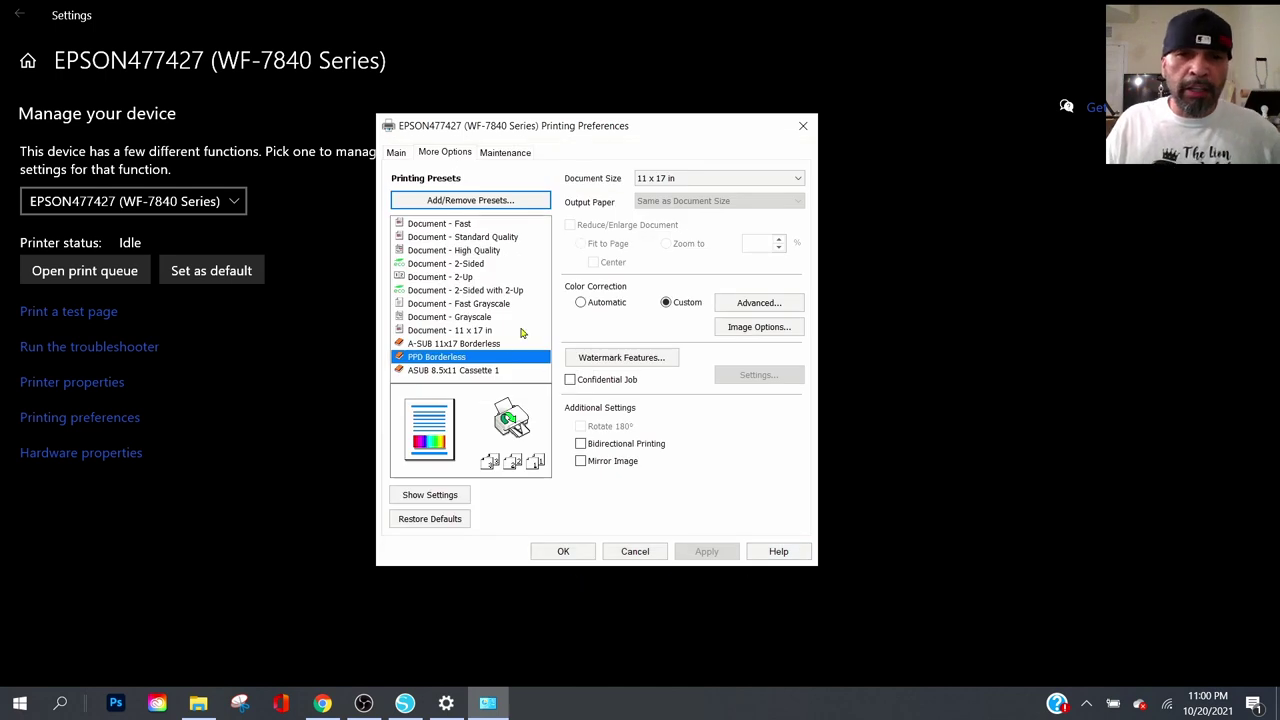
pyautogui.click(452, 371)
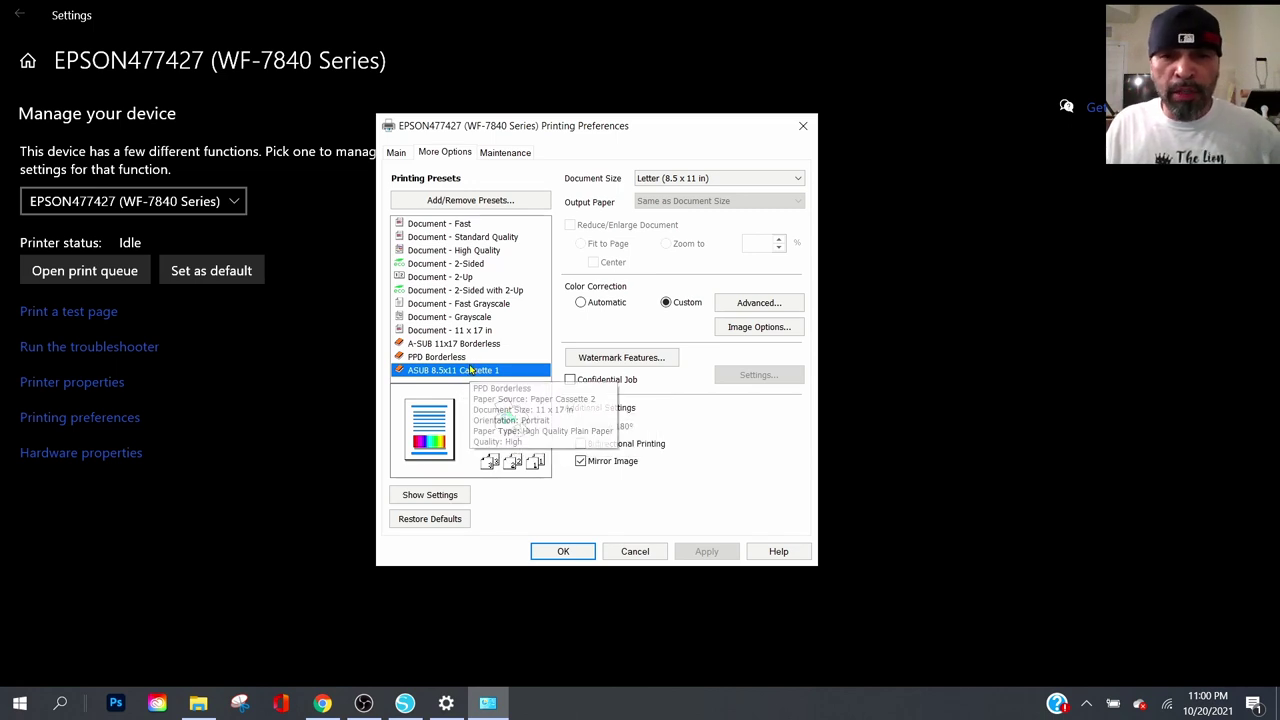
pyautogui.click(403, 157)
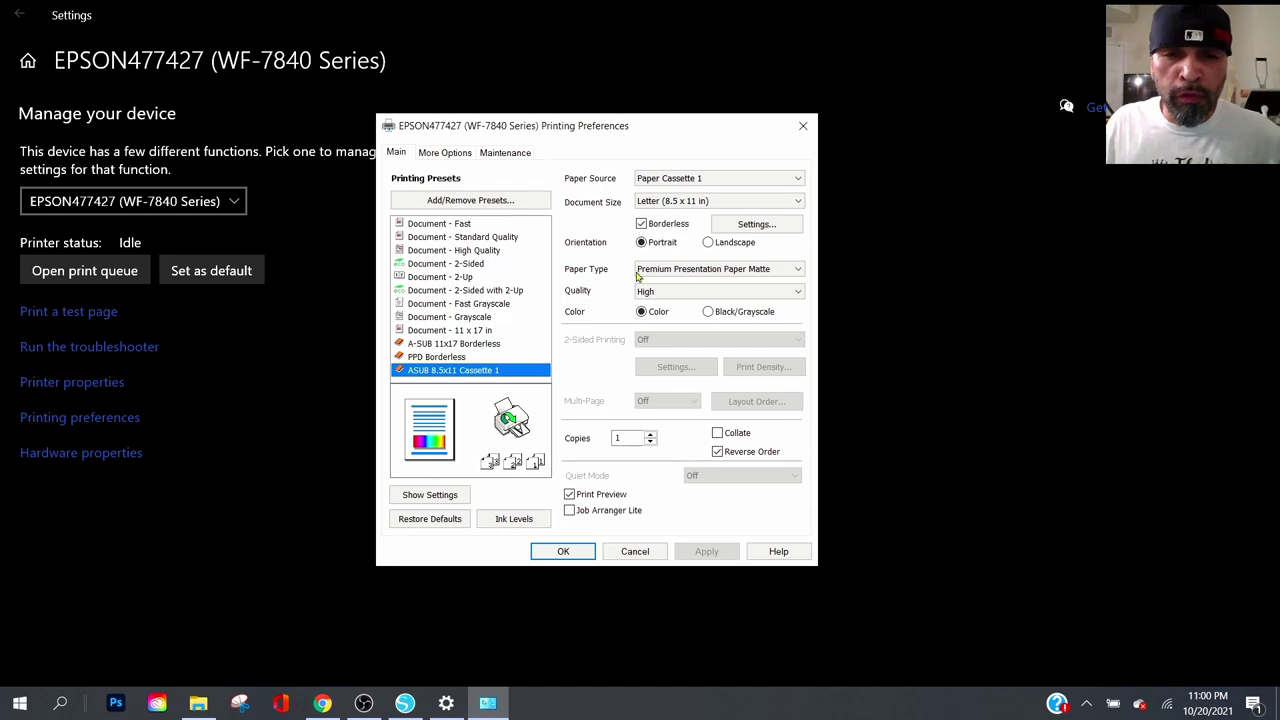
# Cancel the preferences and reopen the ET-3760's printing preferences from its Settings device page.
pyautogui.click(646, 553)
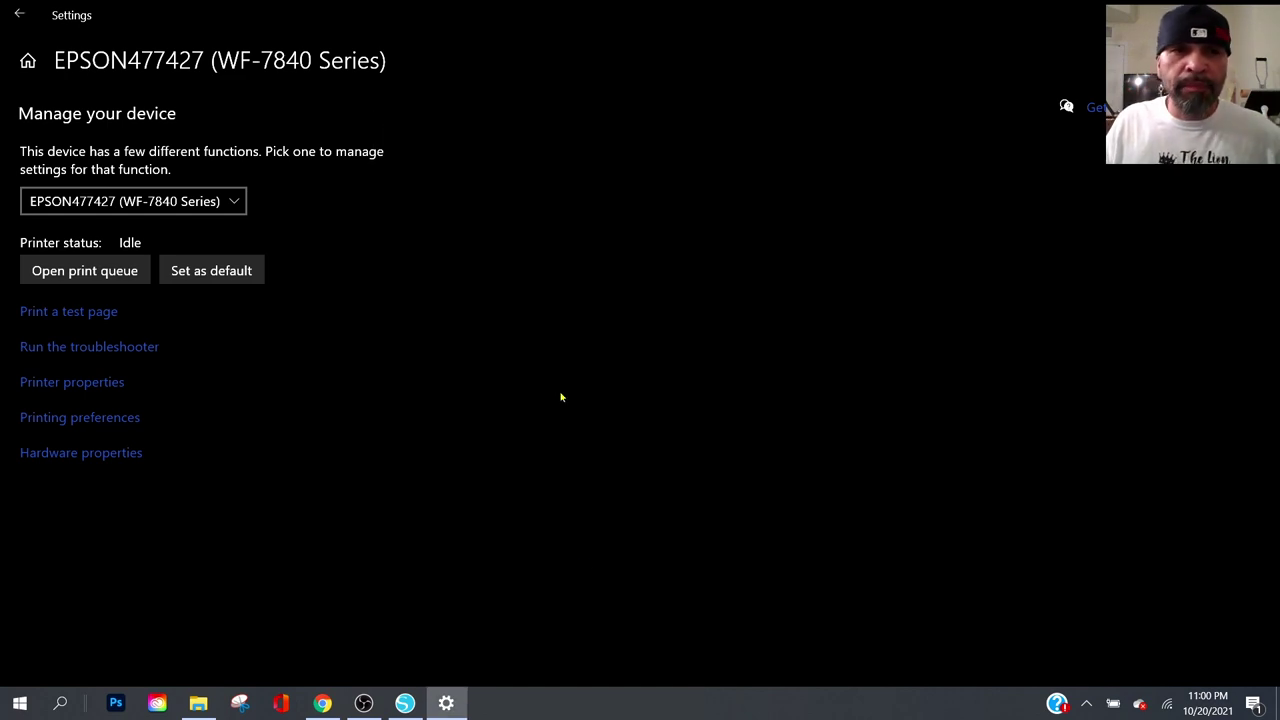
pyautogui.click(19, 14)
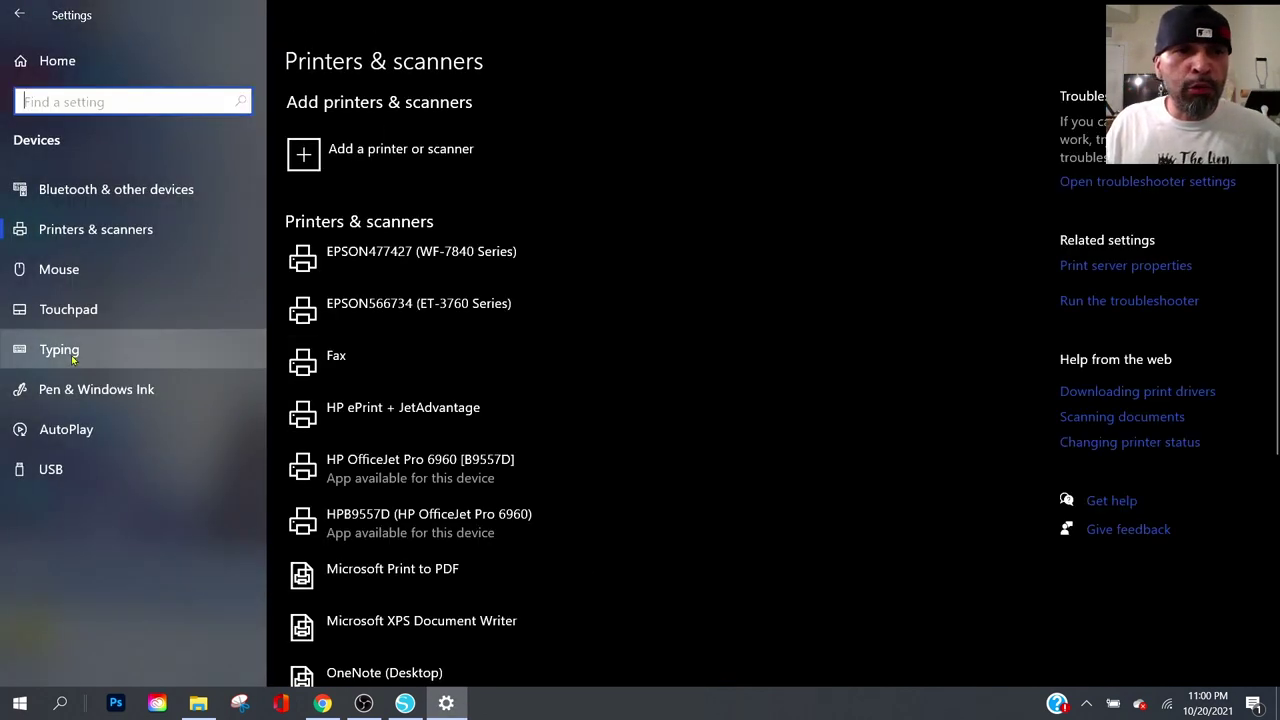
pyautogui.click(381, 314)
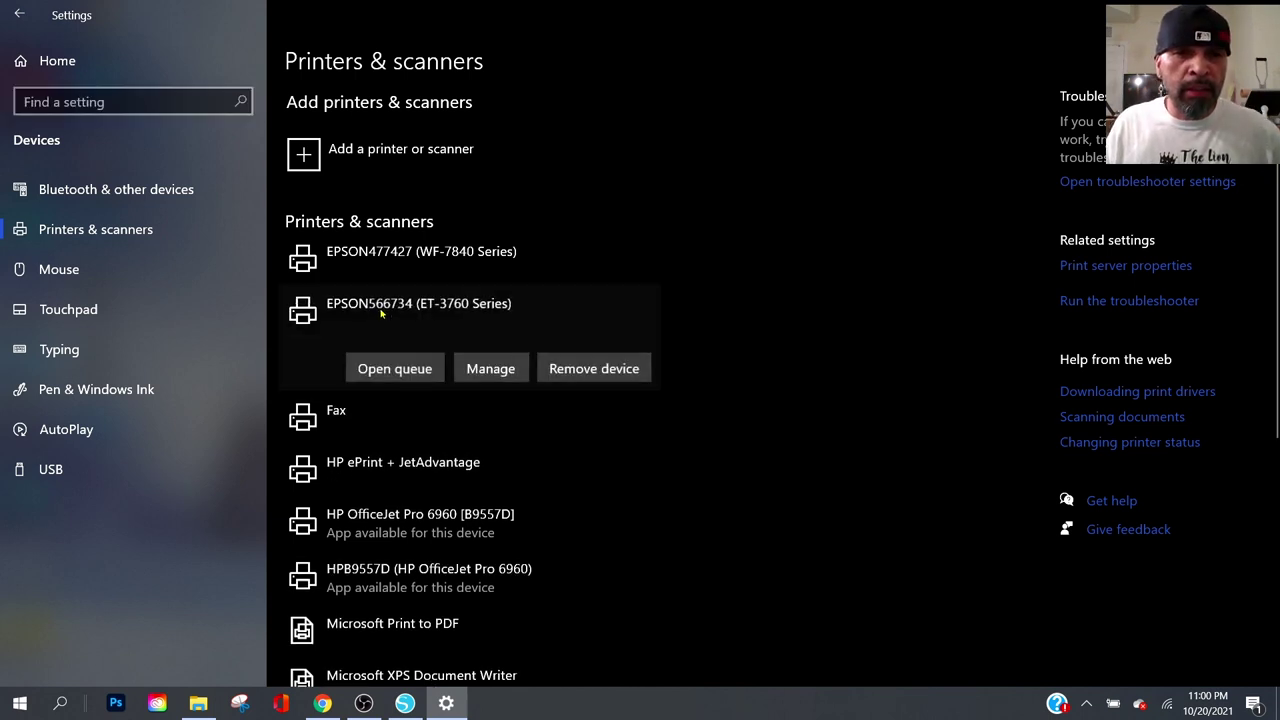
pyautogui.click(490, 370)
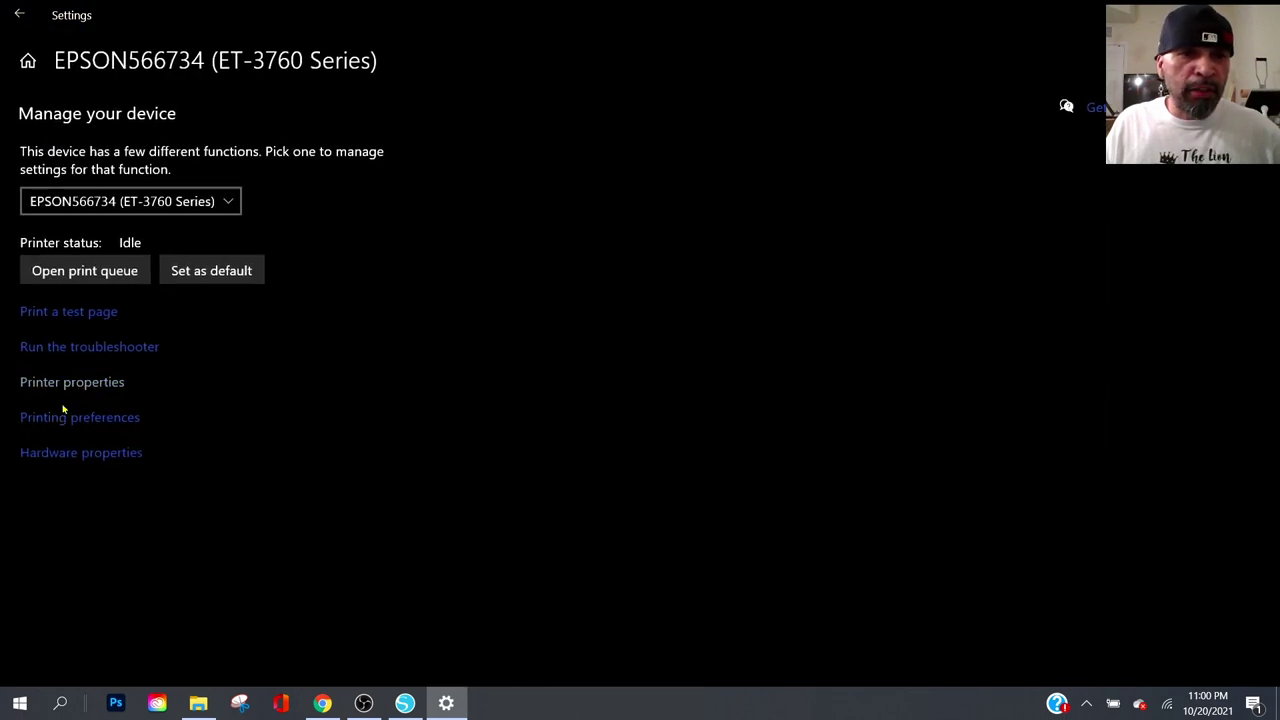
pyautogui.click(87, 420)
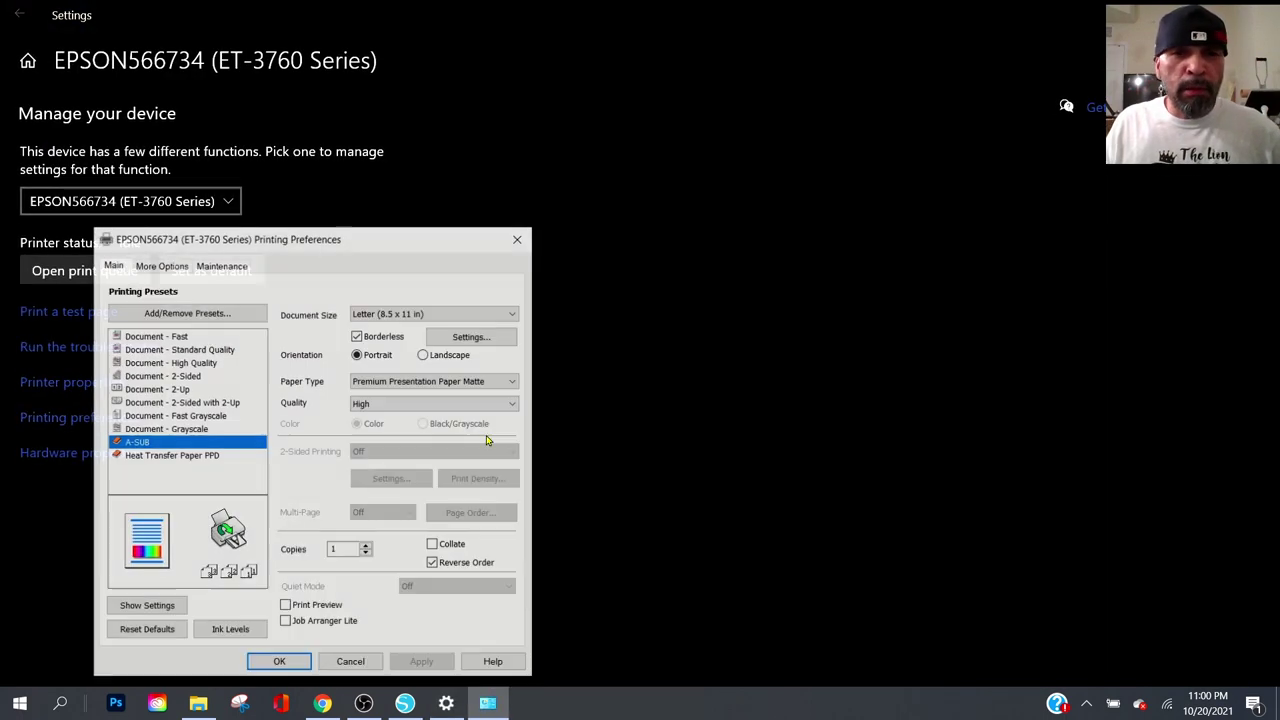
pyautogui.moveTo(426, 247); pyautogui.dragTo(738, 145)
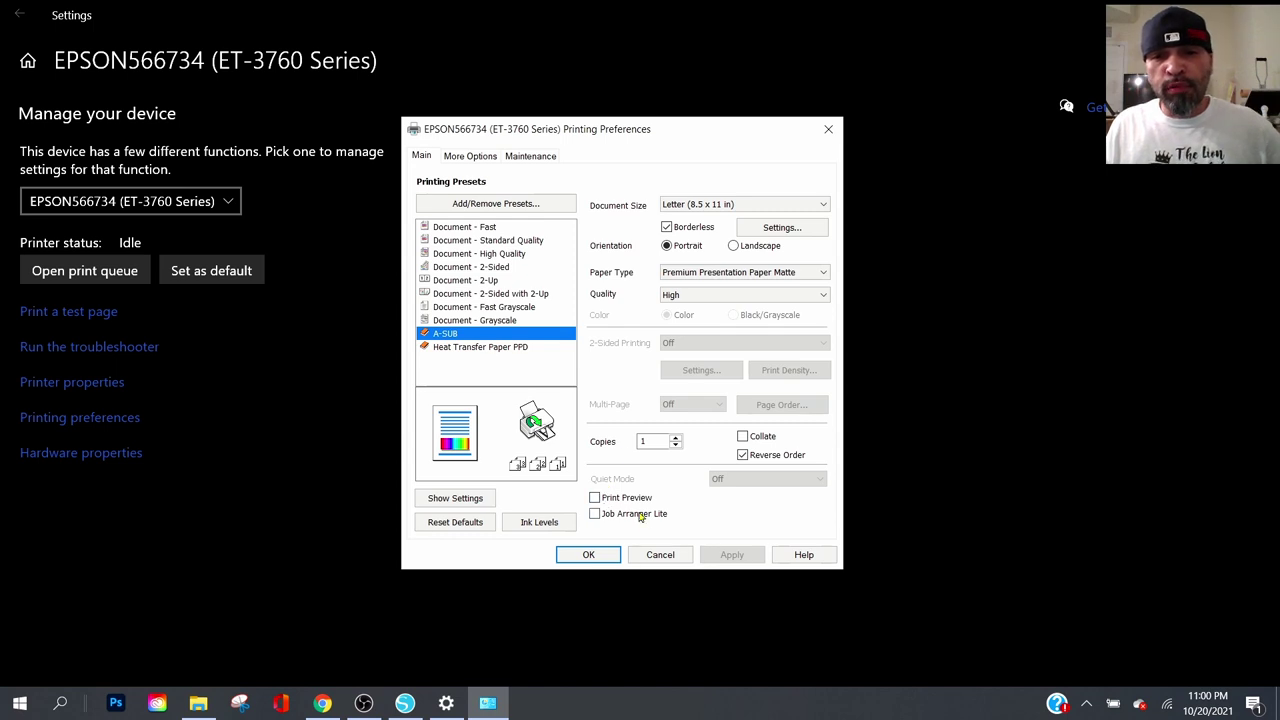
# Review the A-SUB preset's Custom colour correction (Magenta -20, Yellow -15) and Mirror Image, saving nothing.
pyautogui.click(468, 155)
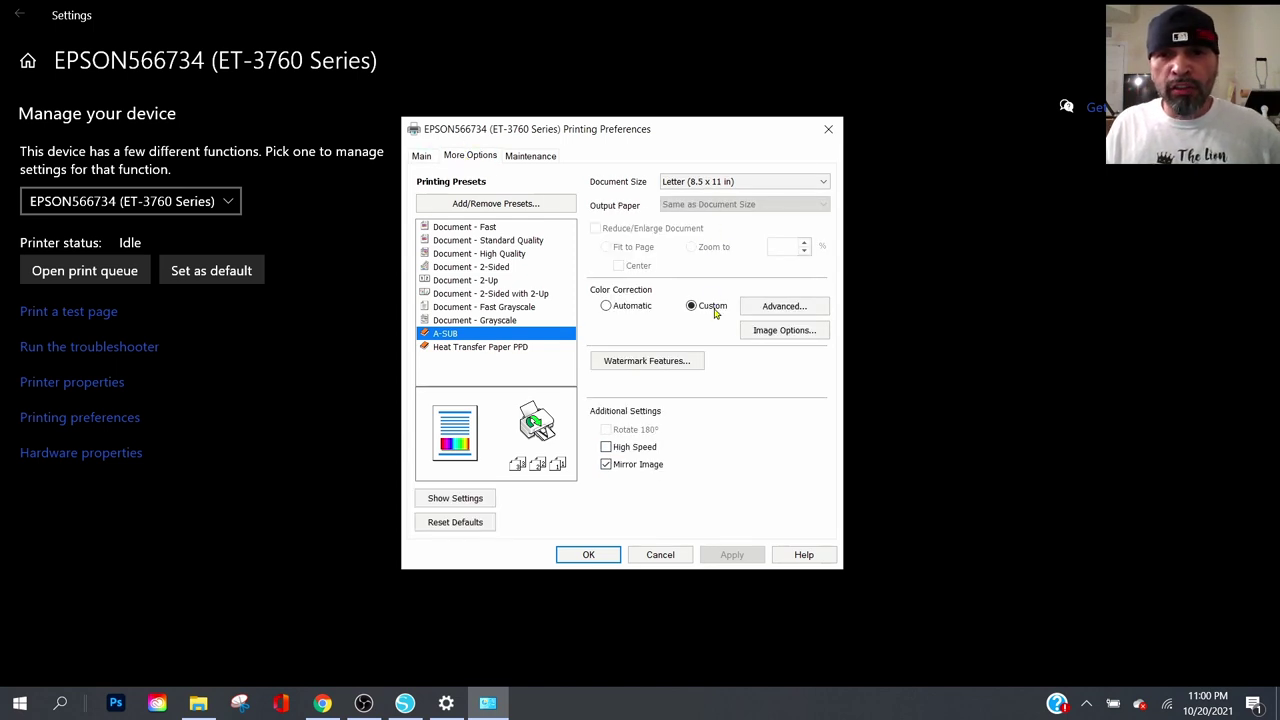
pyautogui.click(776, 308)
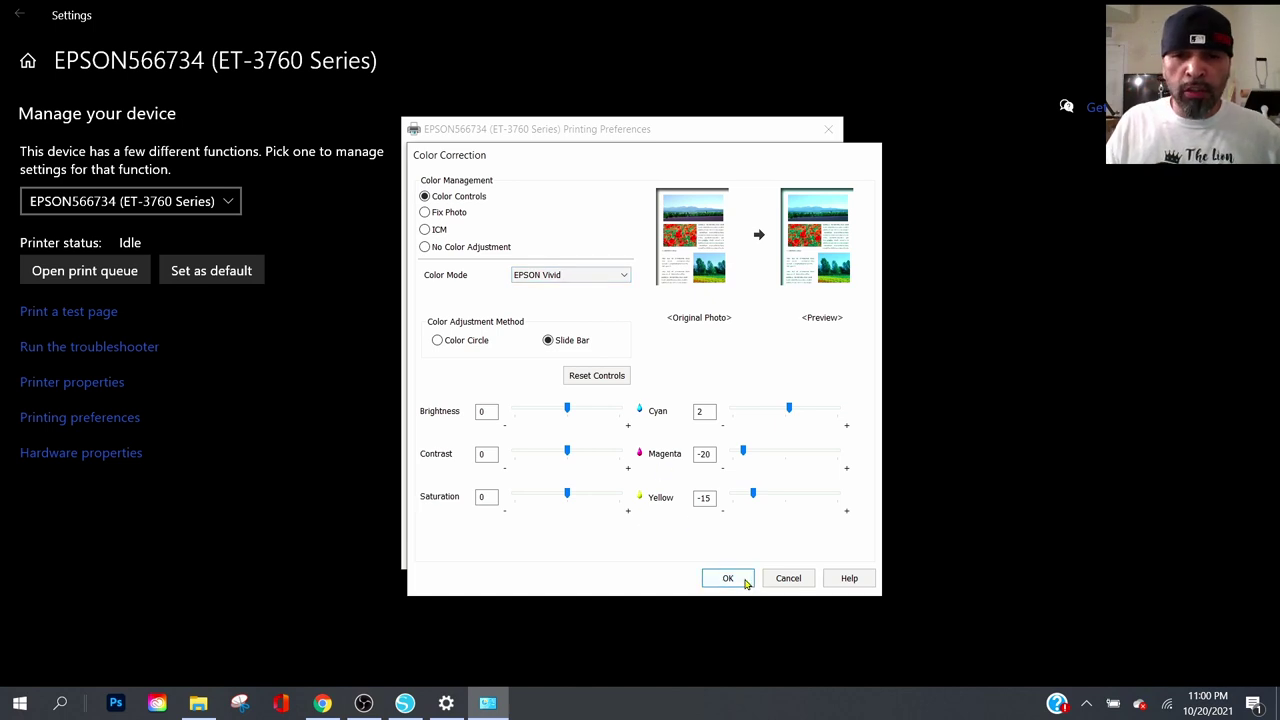
pyautogui.click(743, 581)
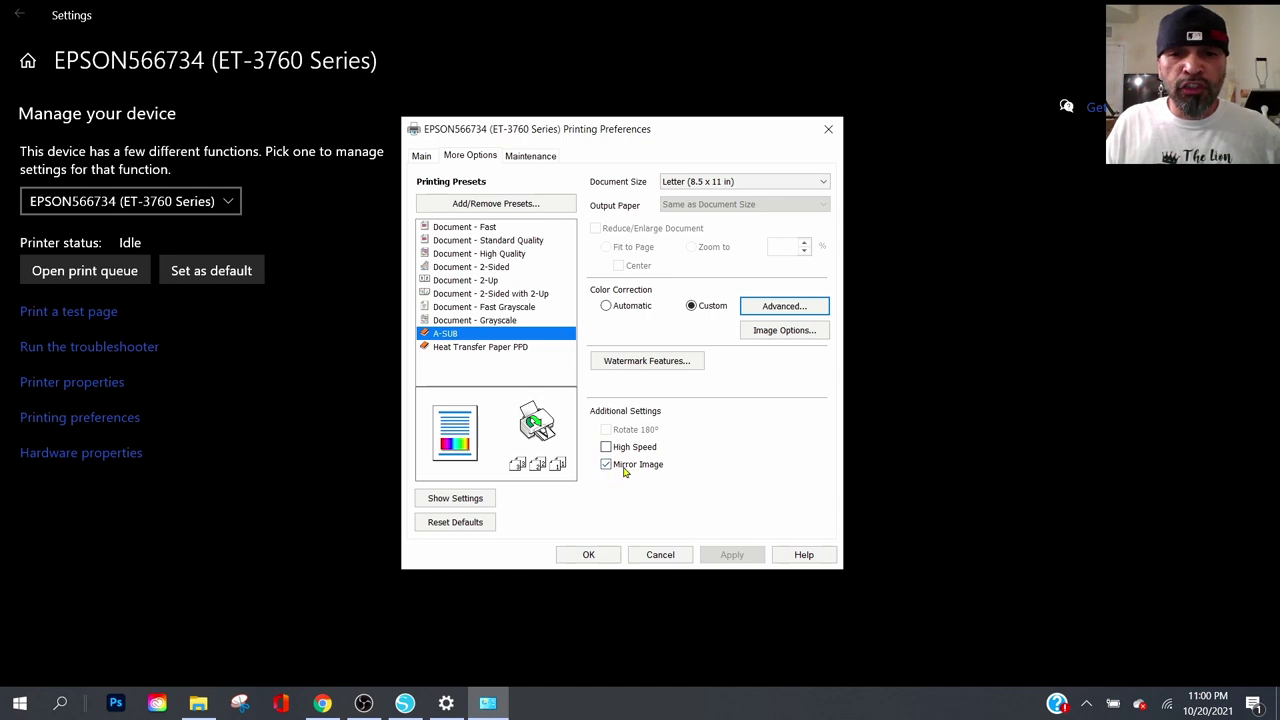
pyautogui.click(519, 204)
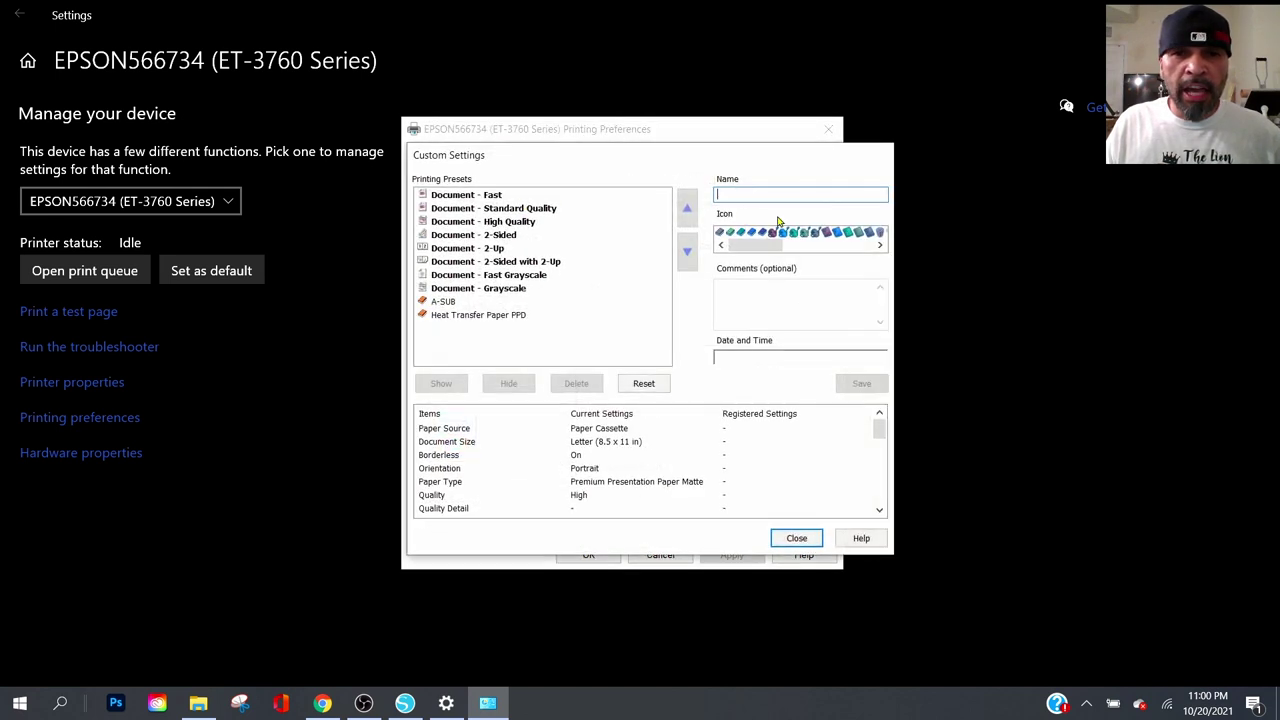
pyautogui.write('sublimation')
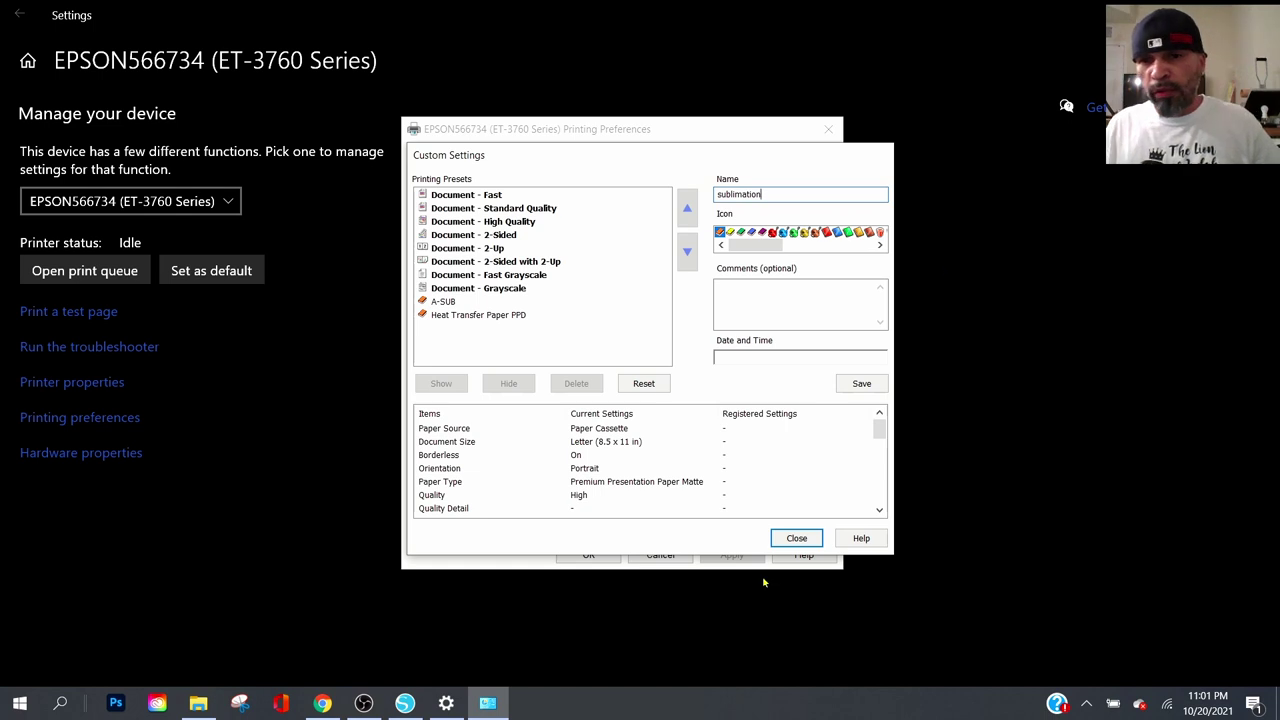
pyautogui.click(794, 537)
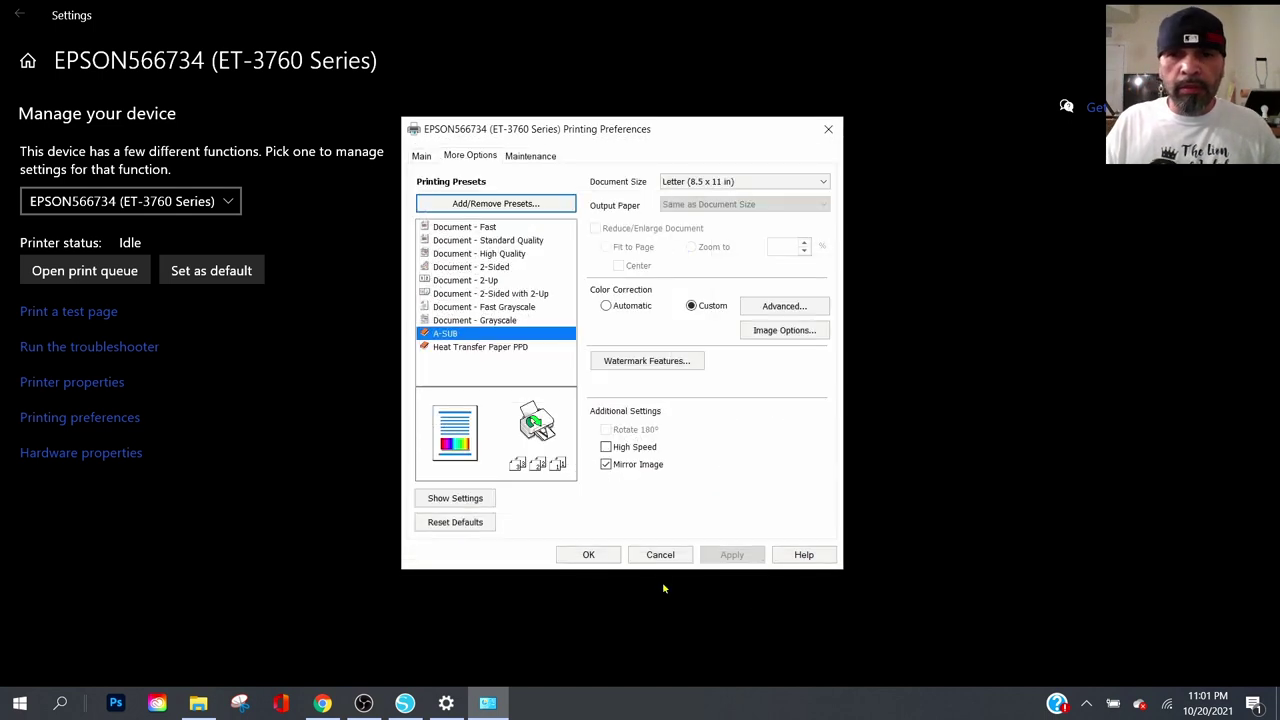
# Apply Heat Transfer Paper PPD and set its More Settings print quality slider to maximum.
pyautogui.click(447, 349)
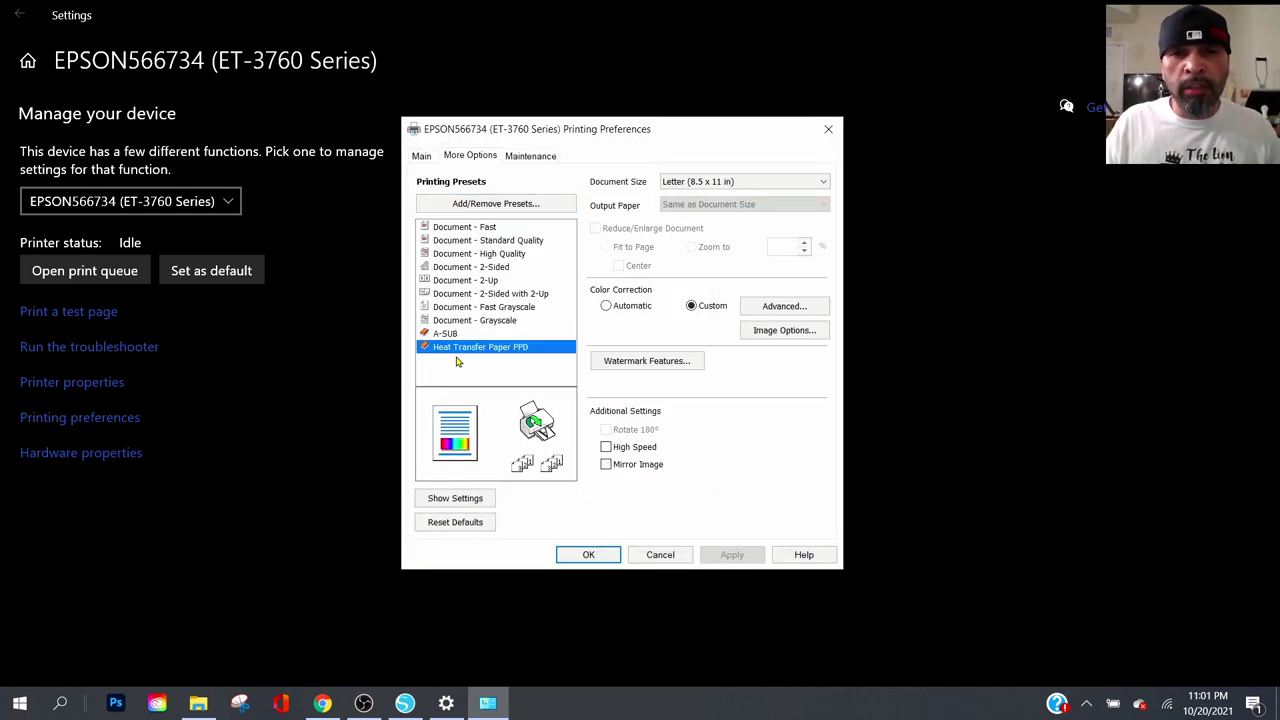
pyautogui.click(421, 156)
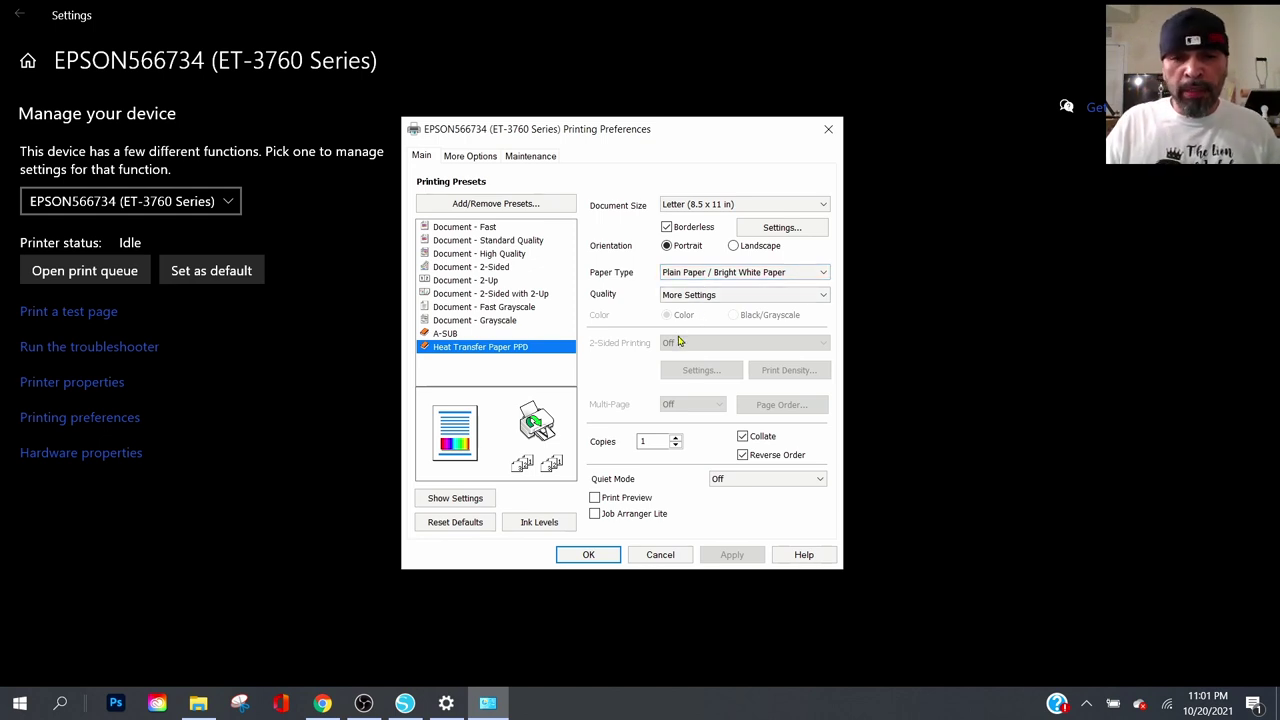
pyautogui.click(771, 297)
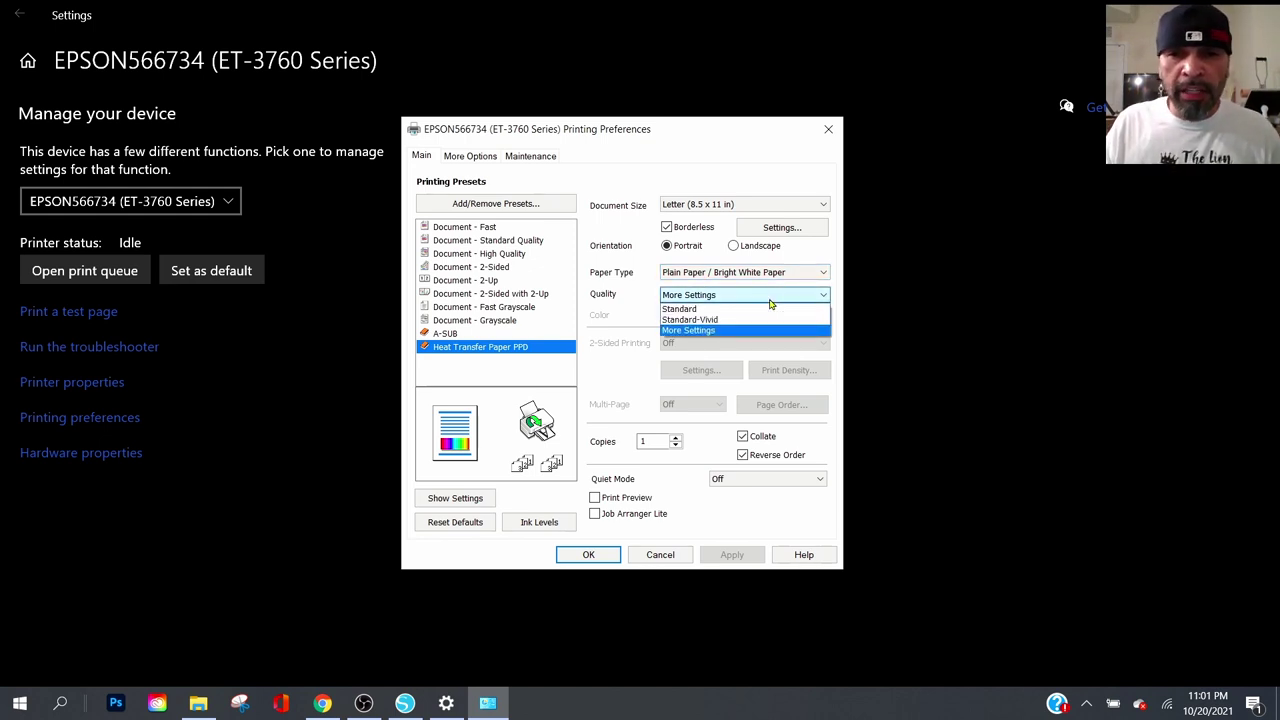
pyautogui.click(743, 330)
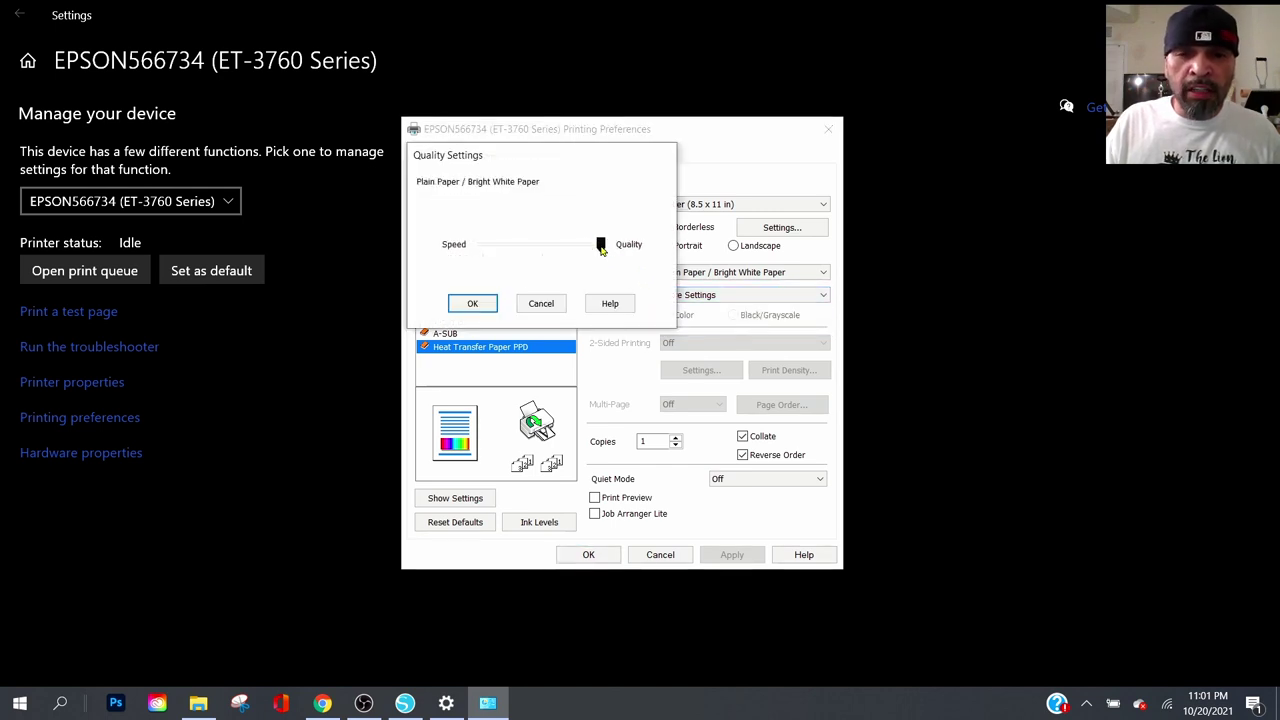
pyautogui.moveTo(602, 249)
pyautogui.mouseDown()
pyautogui.moveTo(484, 246)
pyautogui.moveTo(568, 268)
pyautogui.moveTo(615, 258)
pyautogui.mouseUp()
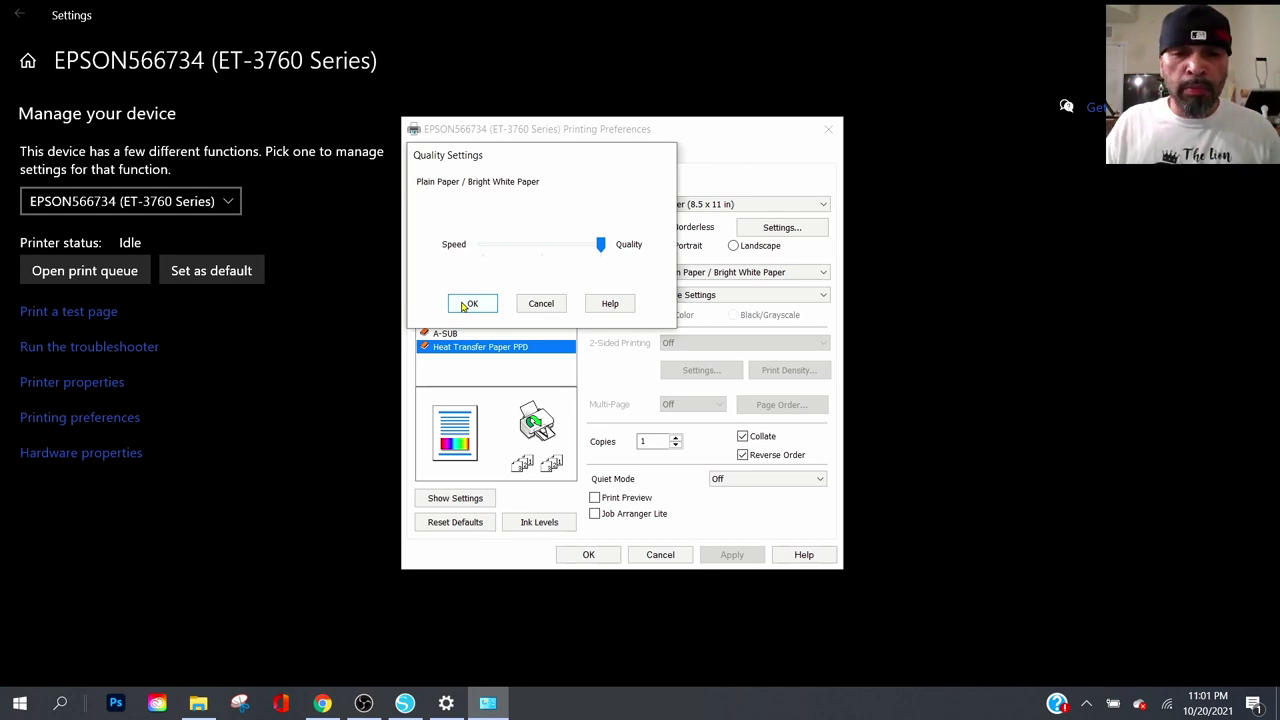
pyautogui.click(470, 306)
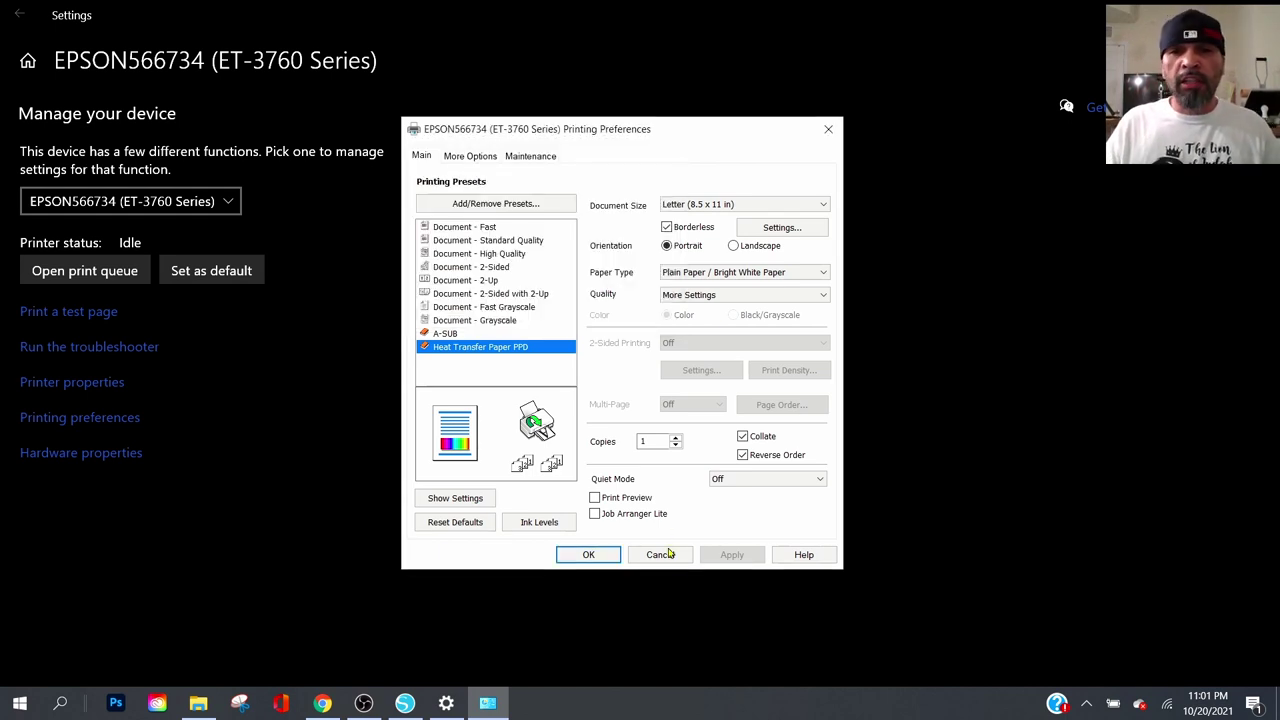
# Check the Heat Transfer Paper PPD colour correction values without changing them.
pyautogui.click(485, 160)
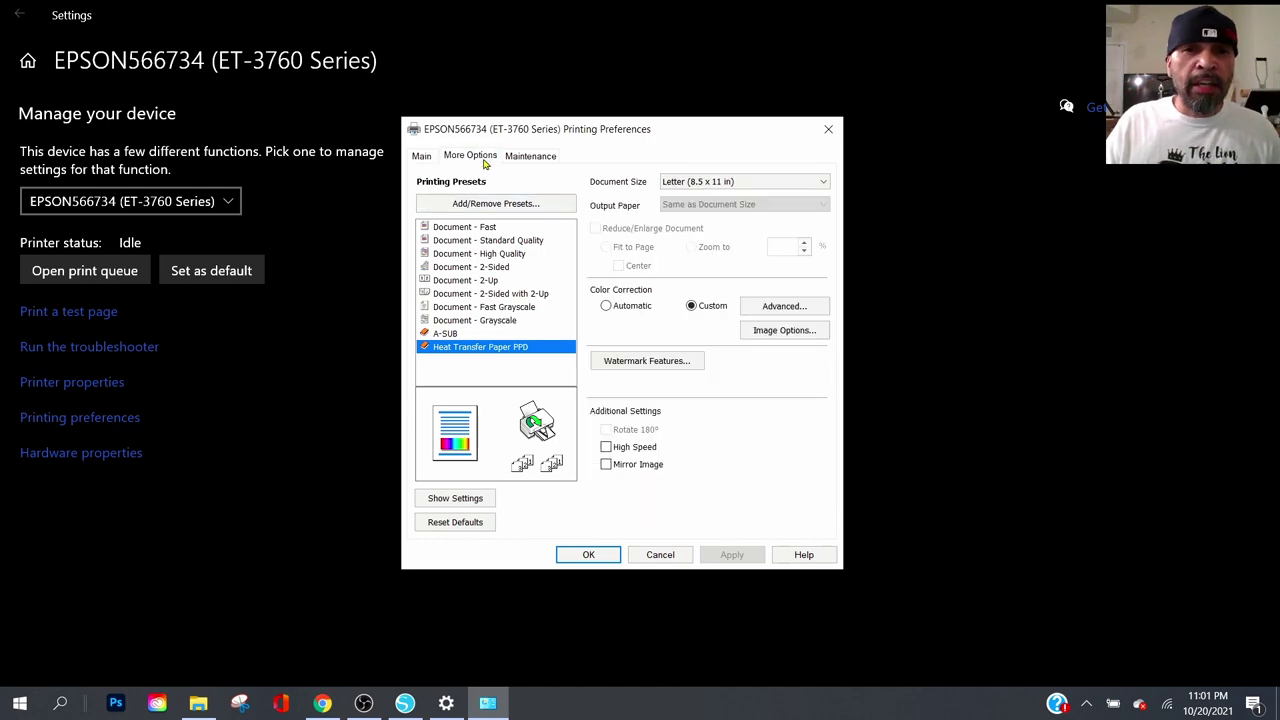
pyautogui.click(779, 316)
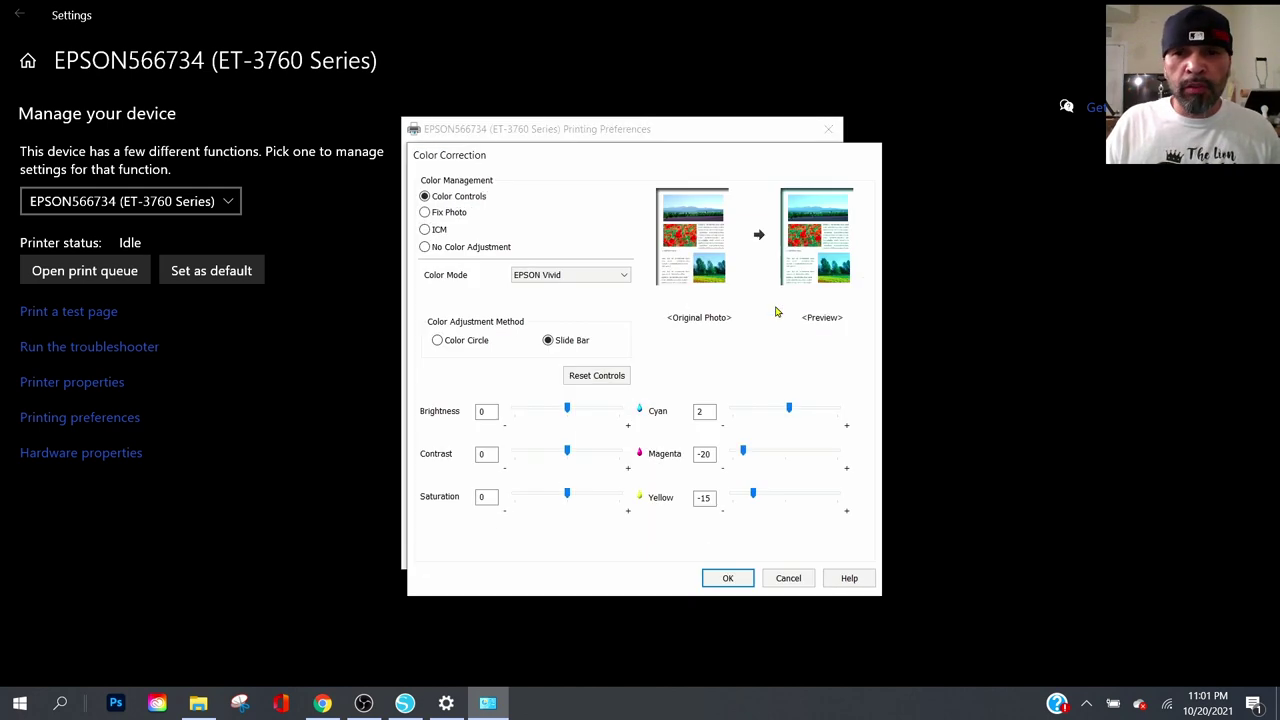
pyautogui.click(730, 578)
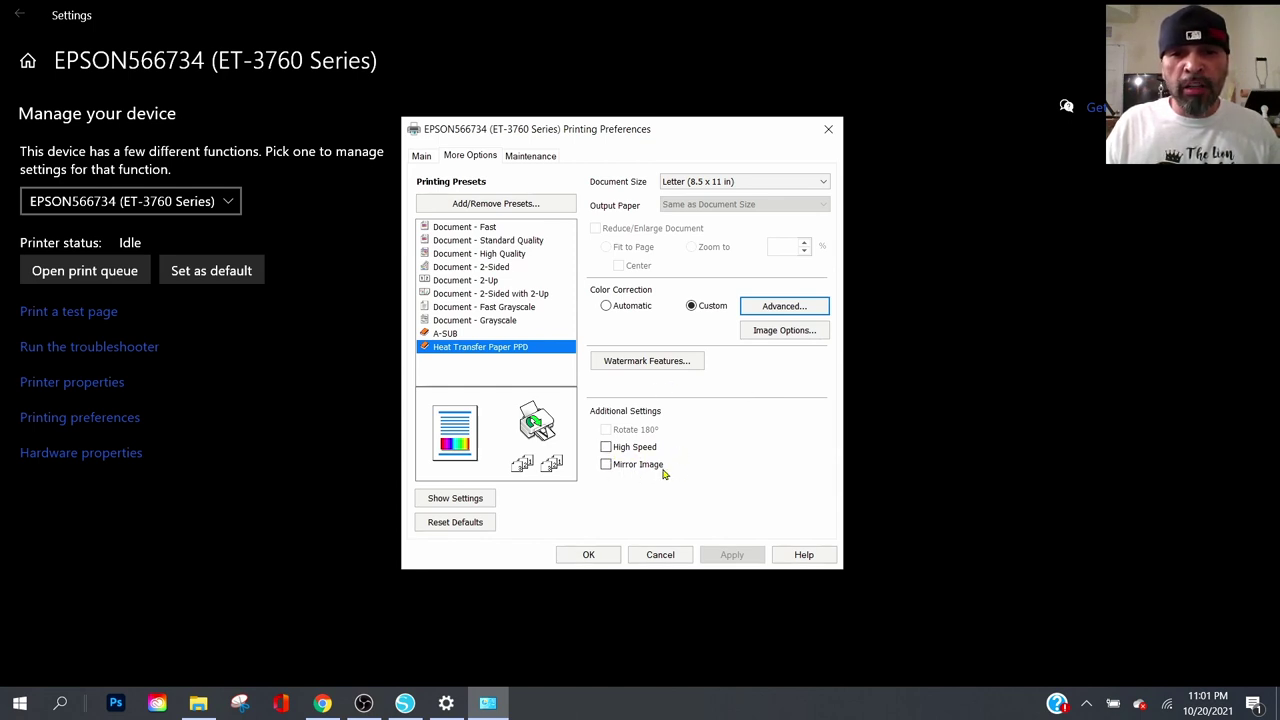
# Save a duplicate 'heat tranfer paper ppd' preset, then delete it again.
pyautogui.click(522, 205)
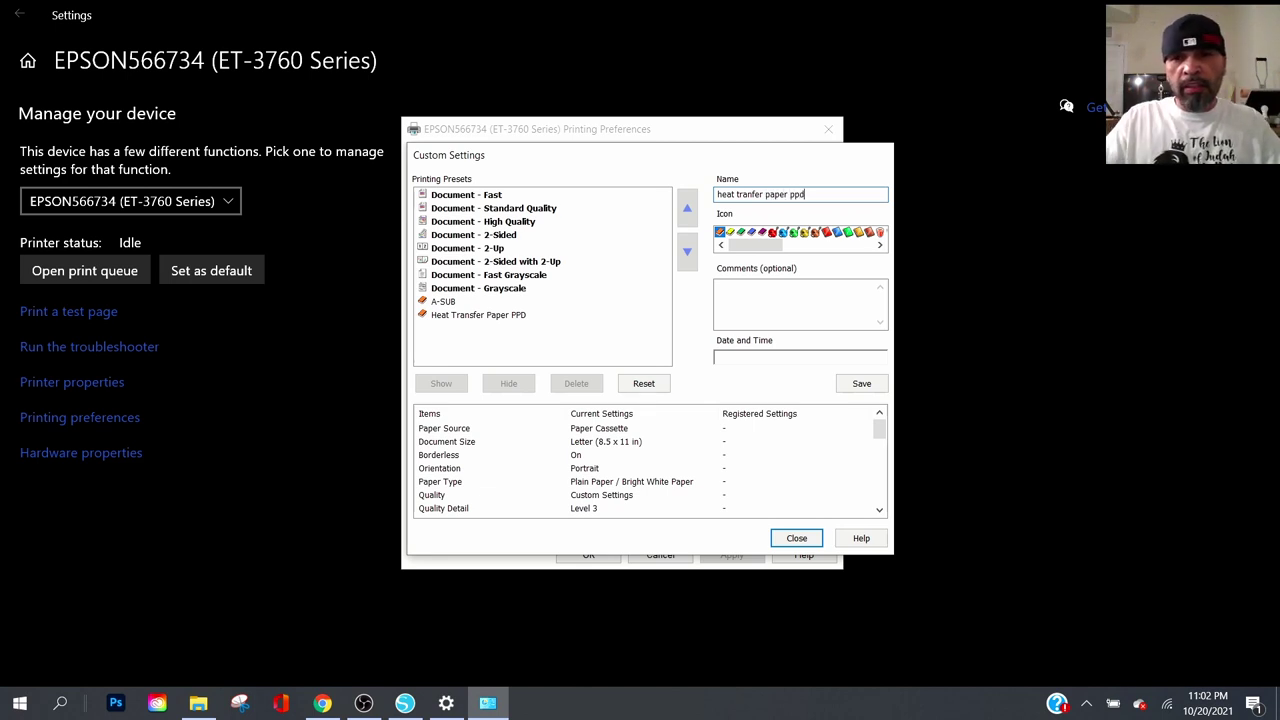
pyautogui.click(859, 386)
pyautogui.click(576, 385)
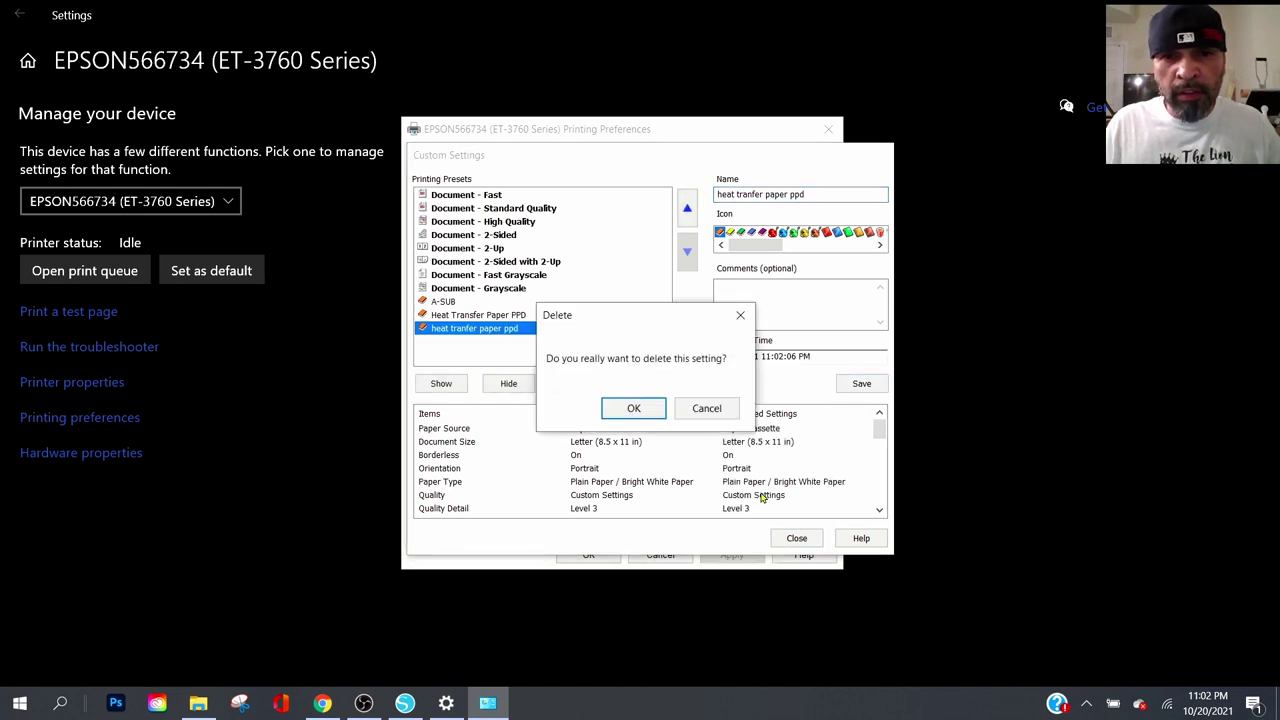
pyautogui.click(640, 418)
pyautogui.click(796, 540)
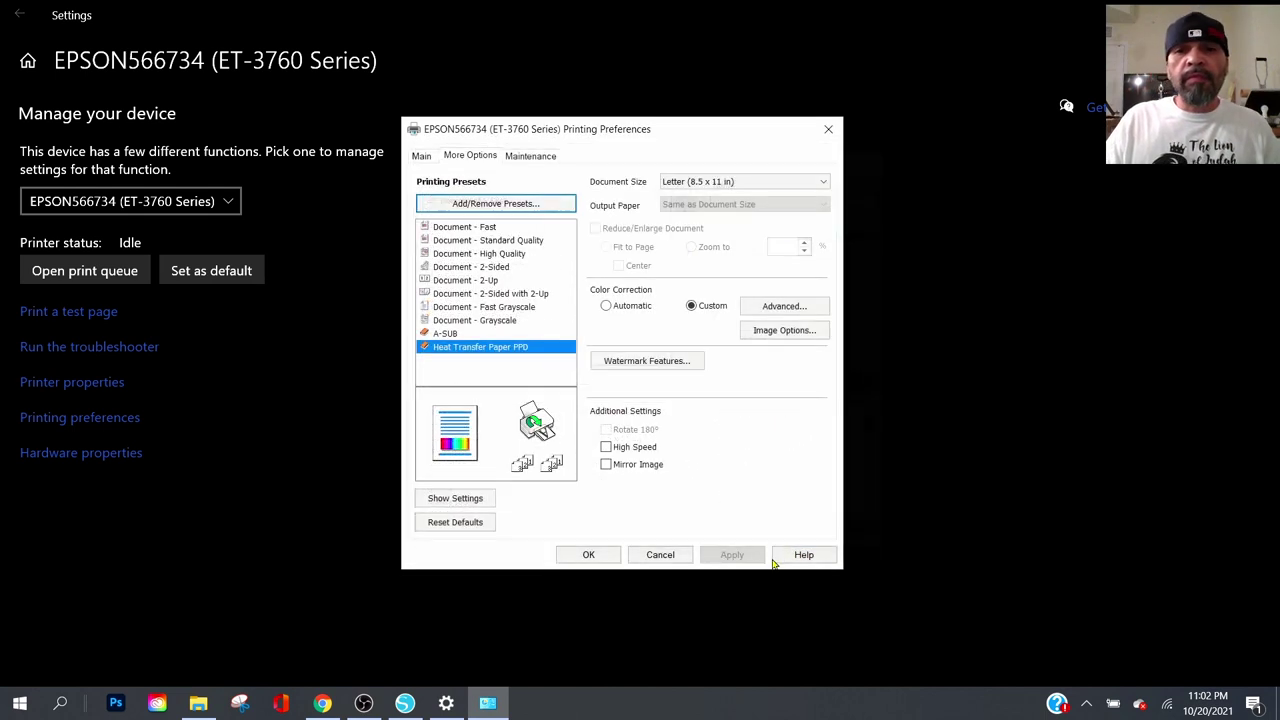
# Close Printing Preferences, keeping the Heat Transfer Paper PPD settings.
pyautogui.click(589, 556)
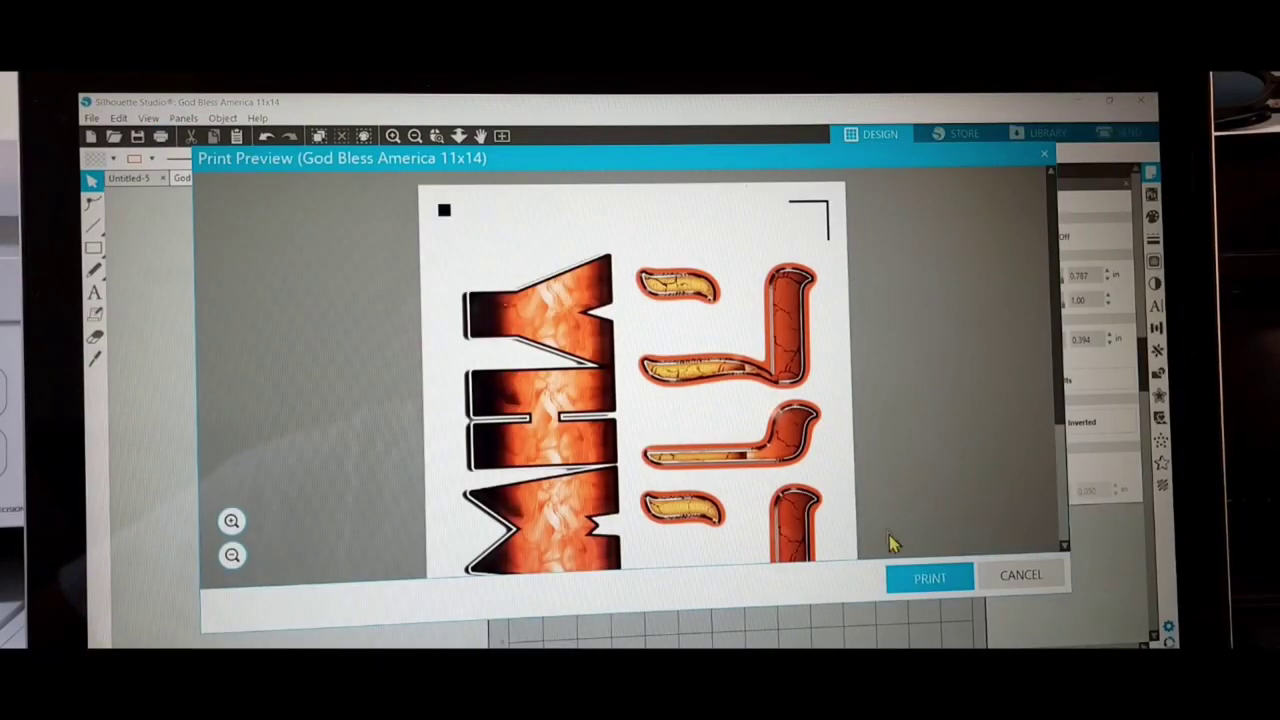
# Print the design to the ET-3760 using the Heat Transfer Paper PPD preset.
pyautogui.click(920, 576)
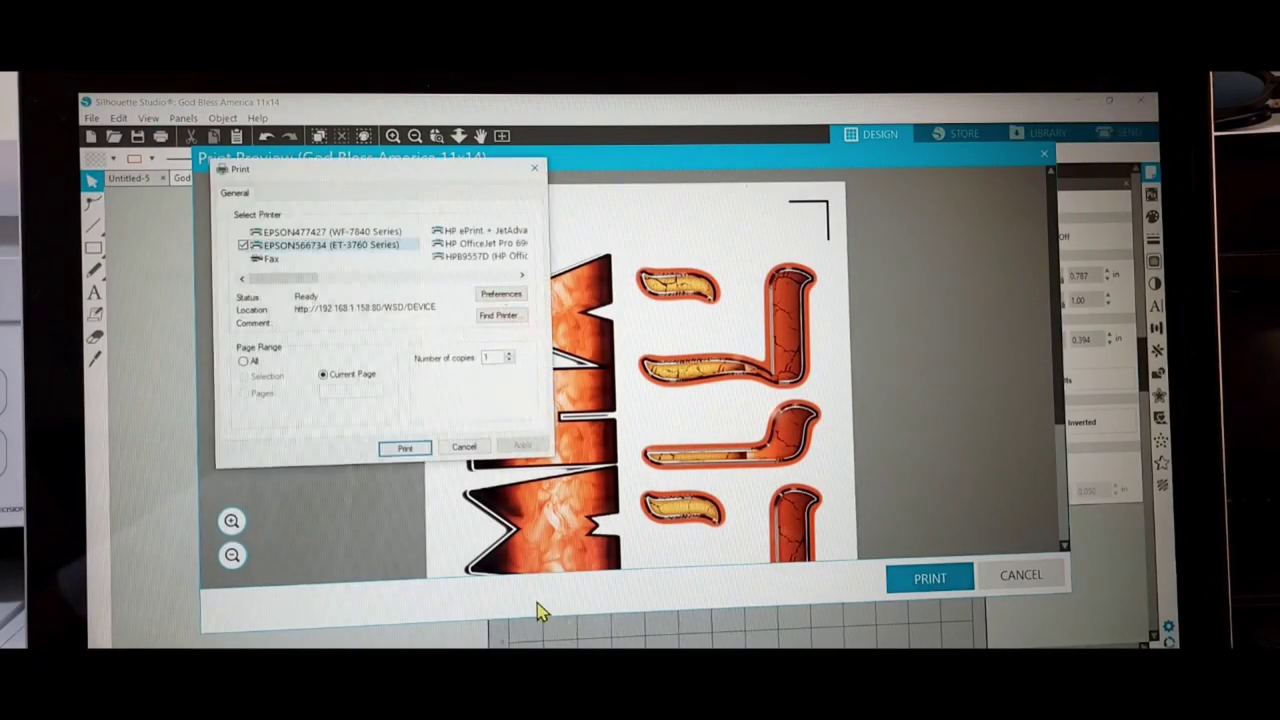
pyautogui.click(352, 254)
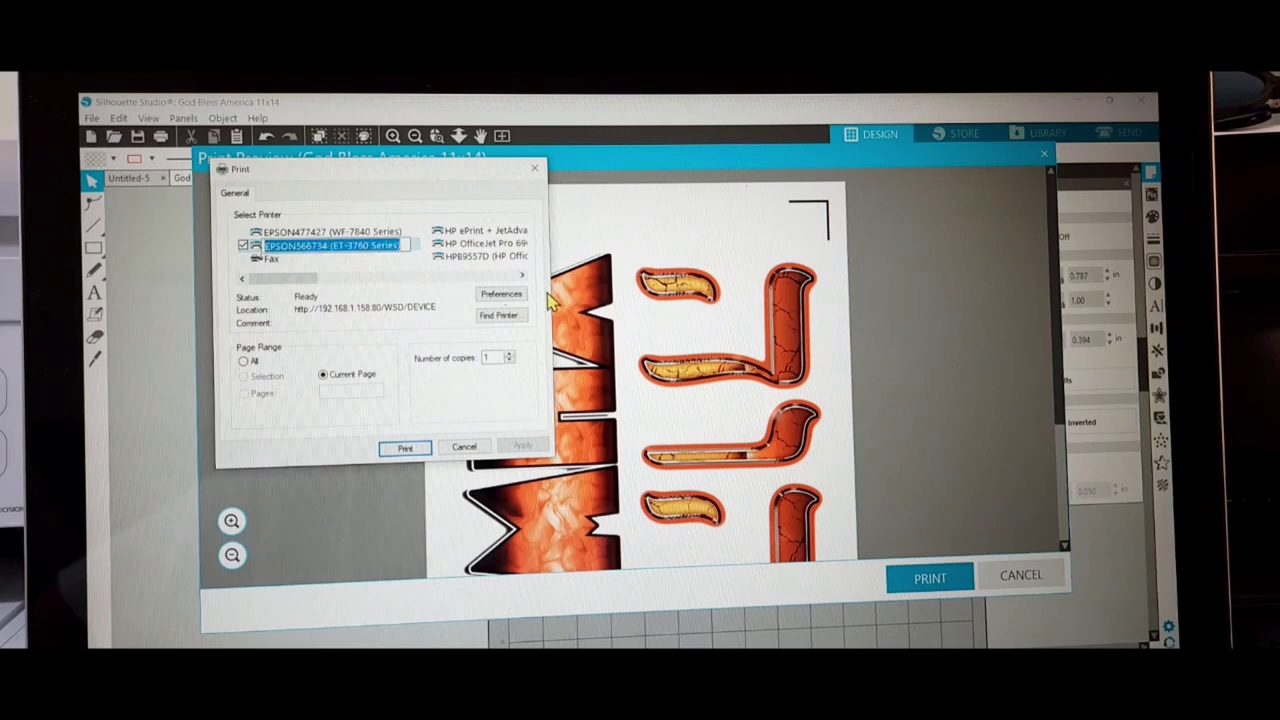
pyautogui.click(505, 295)
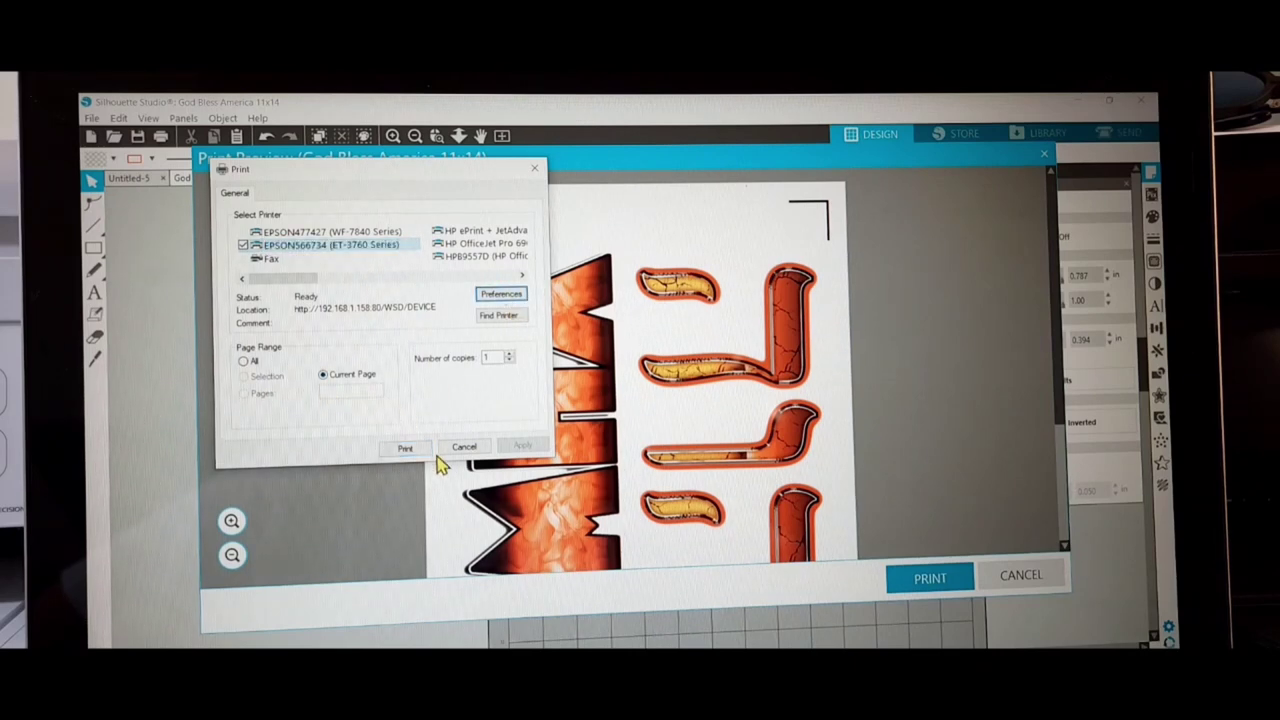
pyautogui.click(519, 300)
pyautogui.click(300, 428)
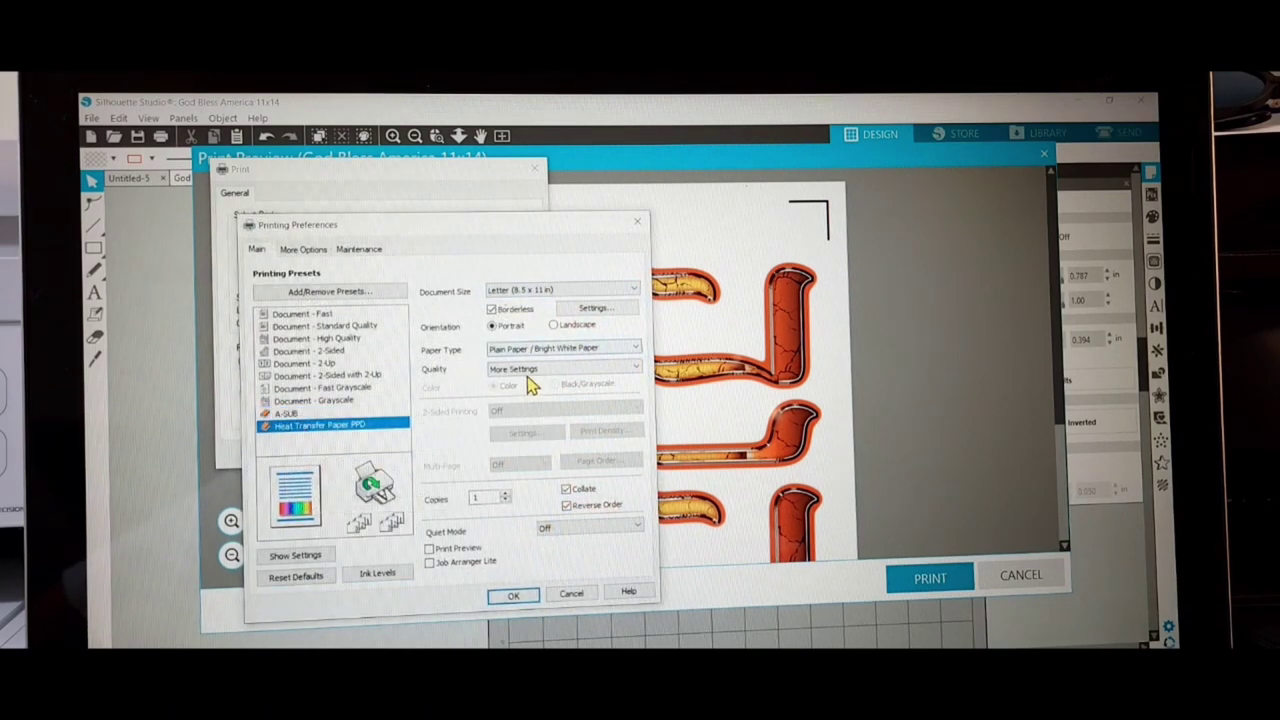
pyautogui.click(515, 597)
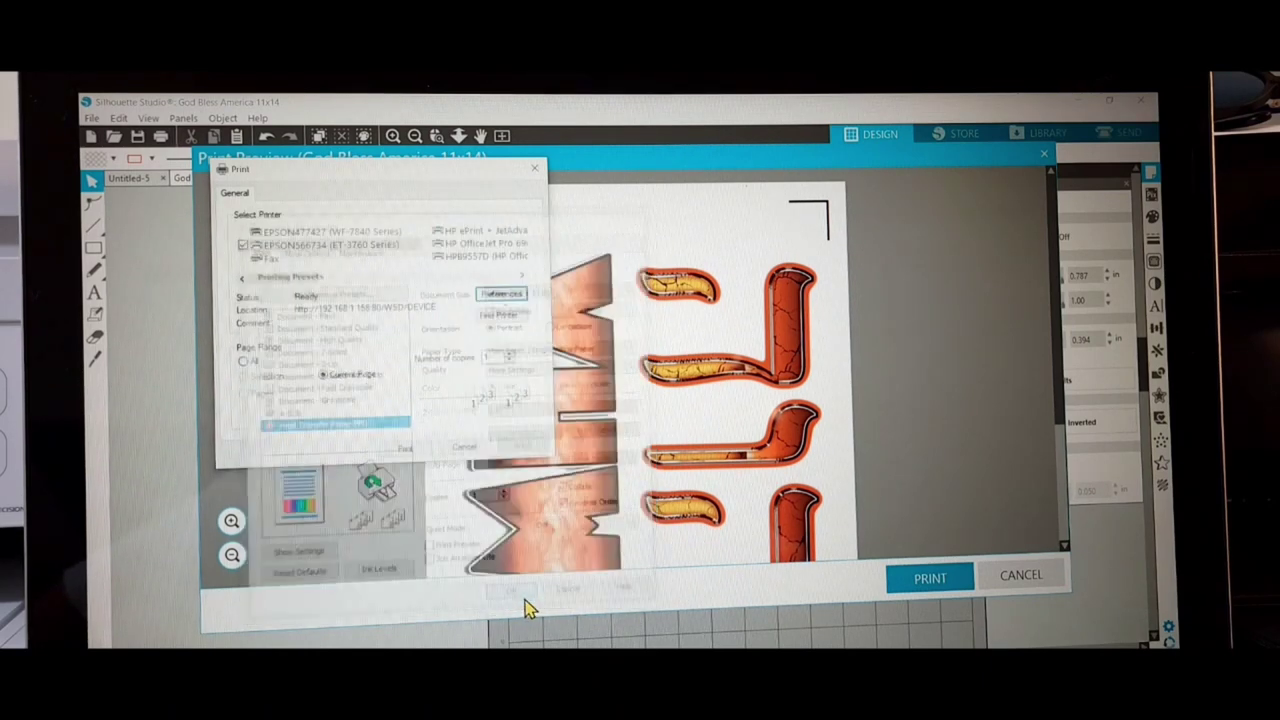
pyautogui.click(404, 449)
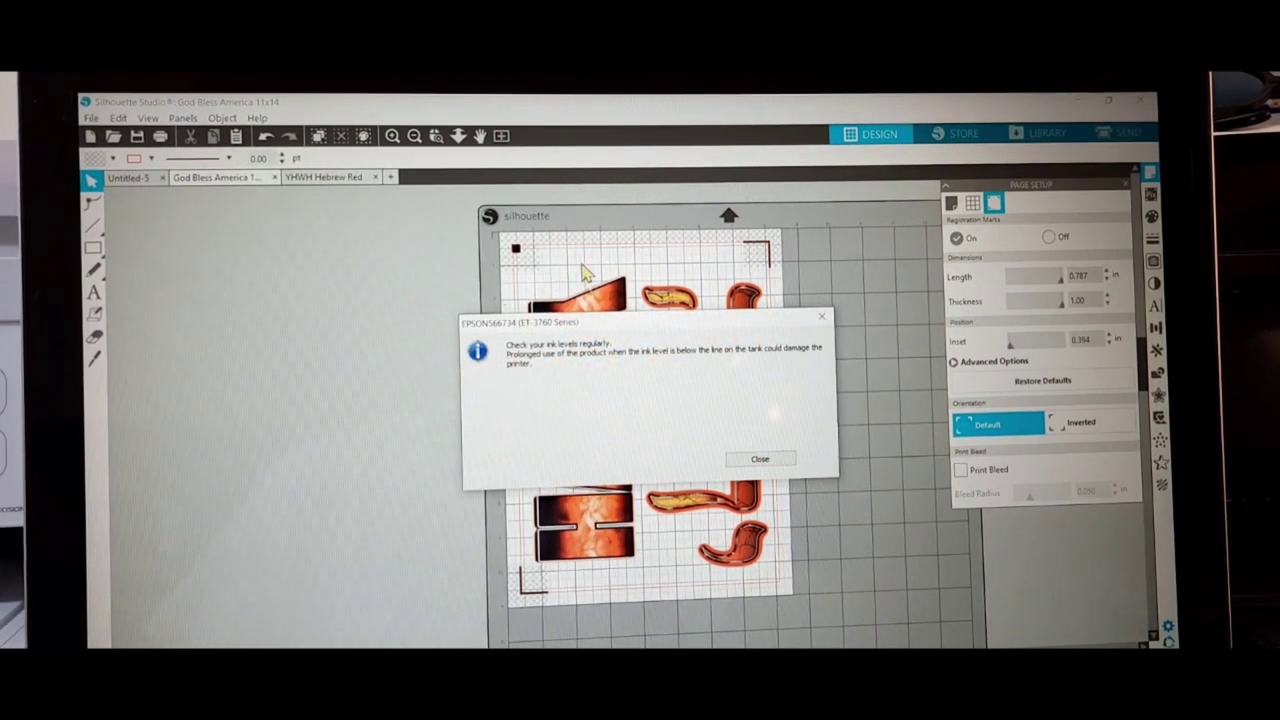
# Dismiss the Epson ink-level warning.
pyautogui.click(756, 460)
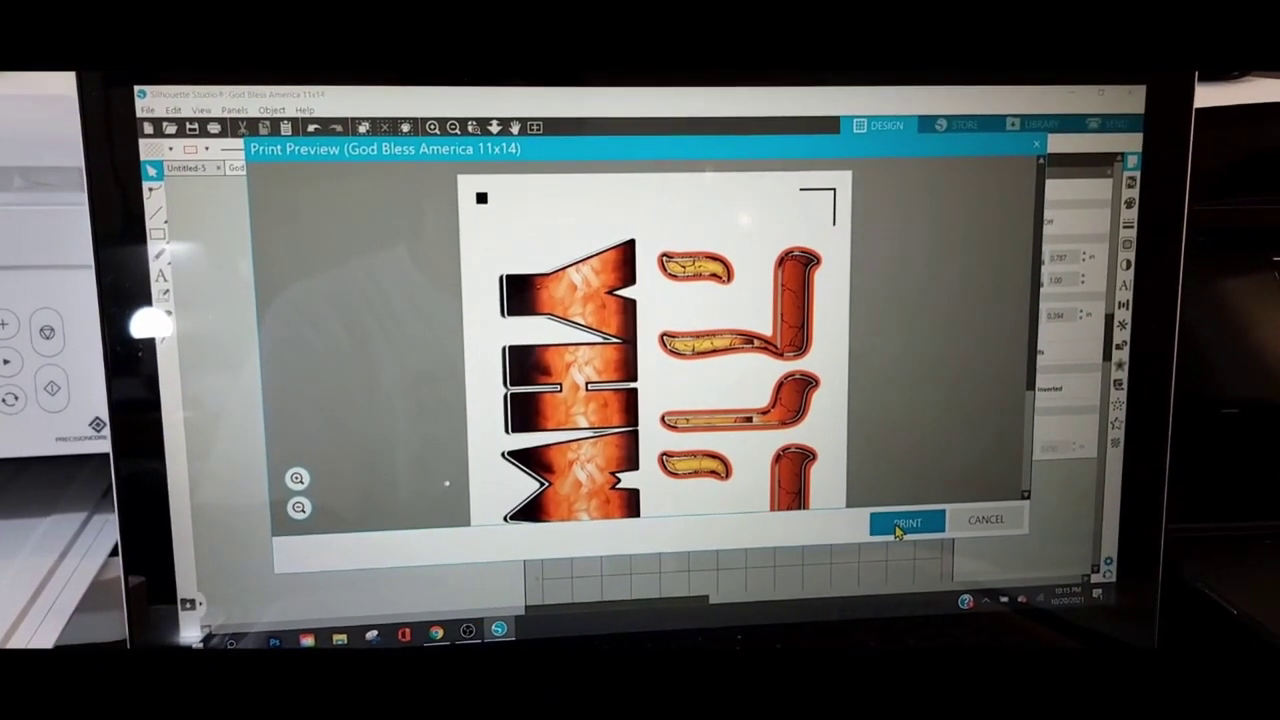
# Print the Silhouette Studio design on the ET-3760 after confirming its A-SUB preferences.
pyautogui.click(905, 523)
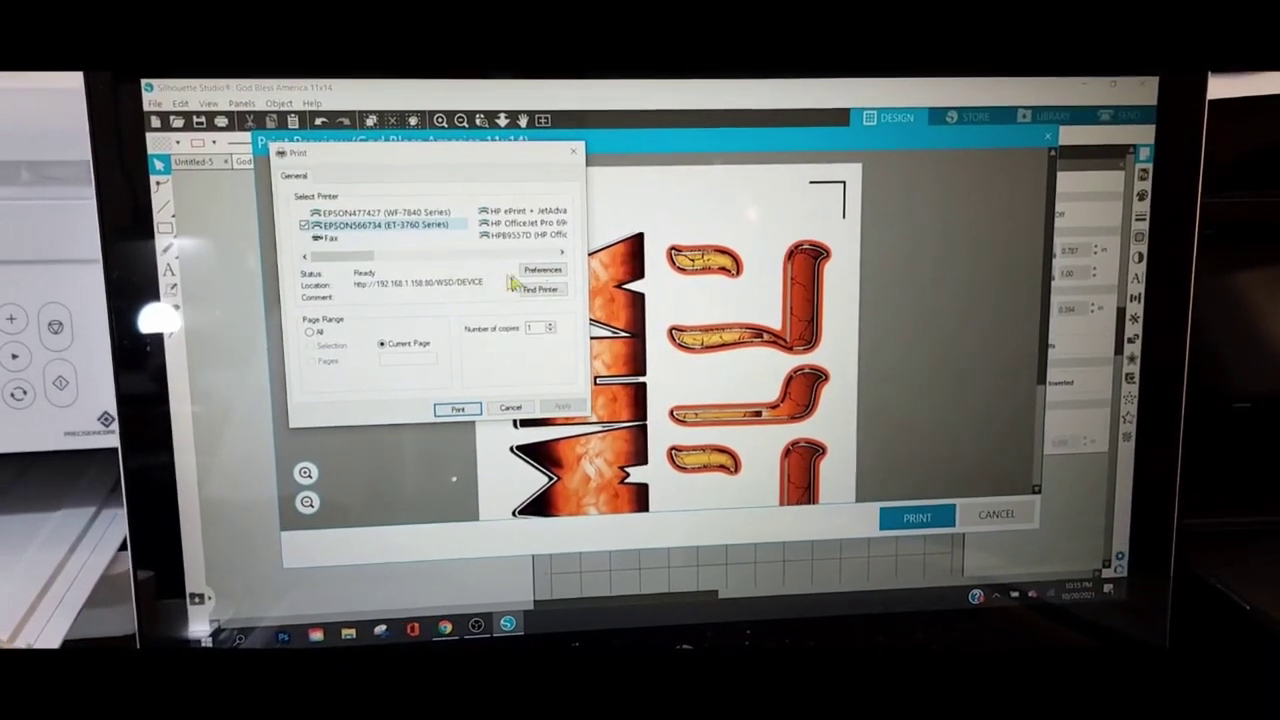
pyautogui.click(531, 280)
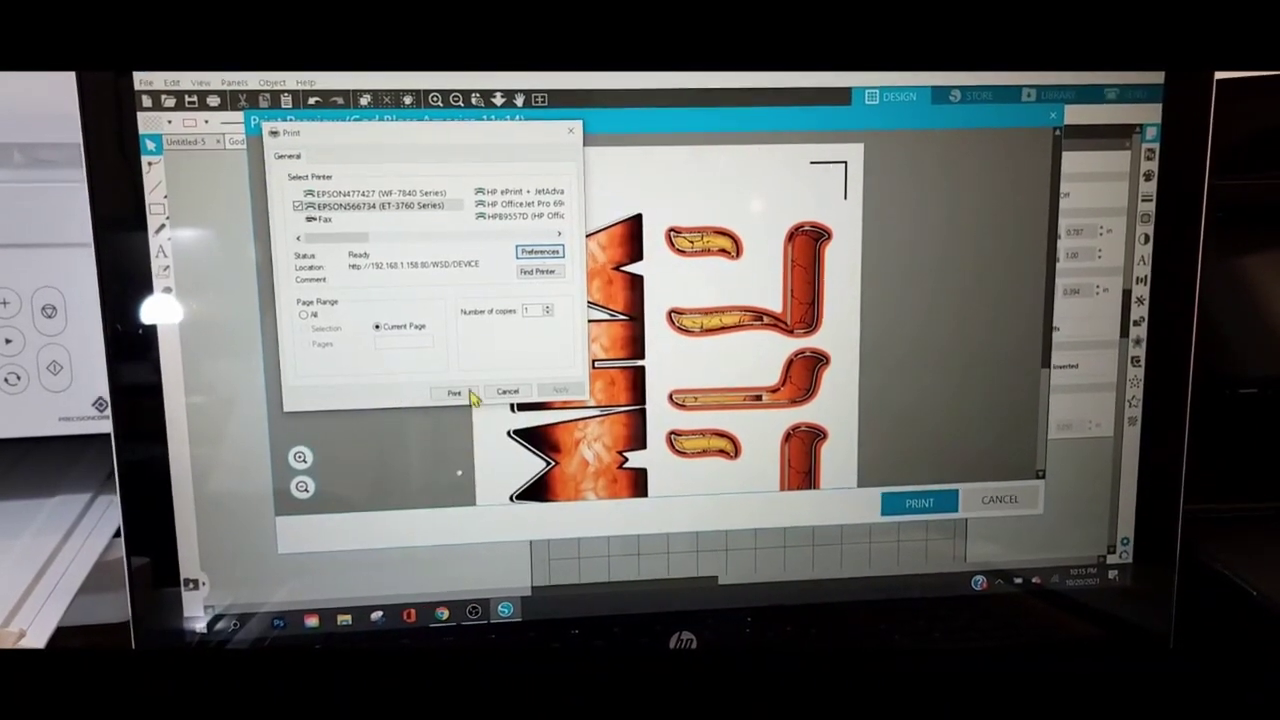
pyautogui.click(467, 389)
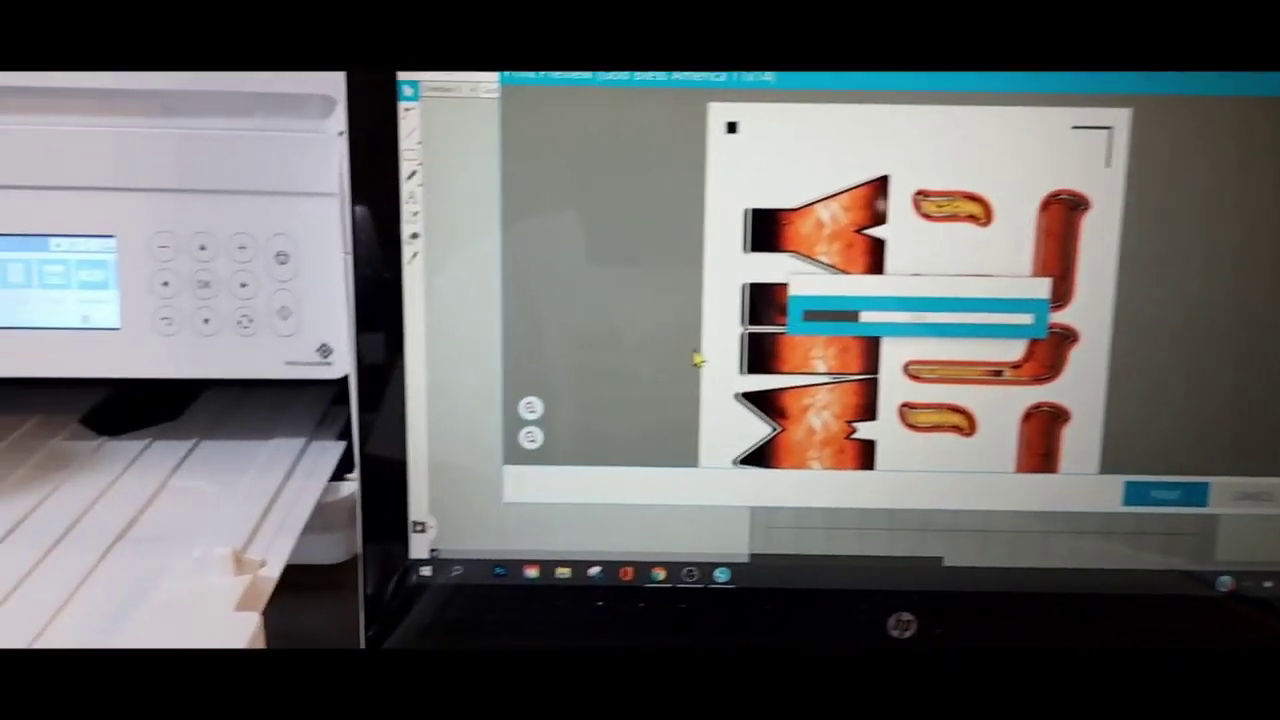